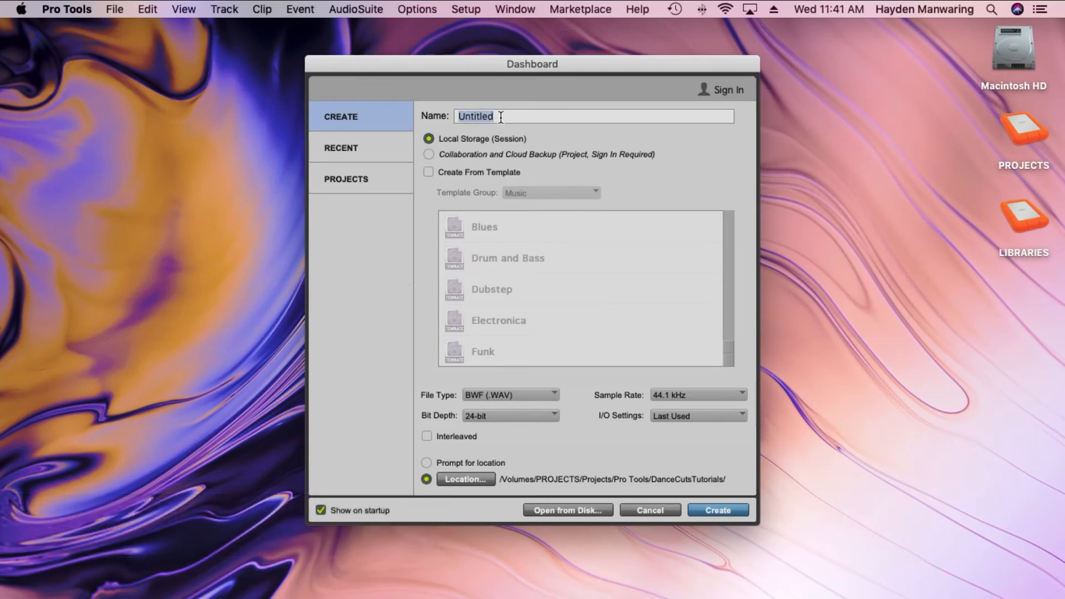
# - Name the new local session My Mix
pyautogui.write('My Mix')
pyautogui.click(343, 148)
pyautogui.click(344, 117)
# - Try Stereo Mix as the session's I/O settings and return them to Last Used
pyautogui.click(680, 412)
pyautogui.click(667, 421)
pyautogui.click(678, 418)
pyautogui.click(674, 433)
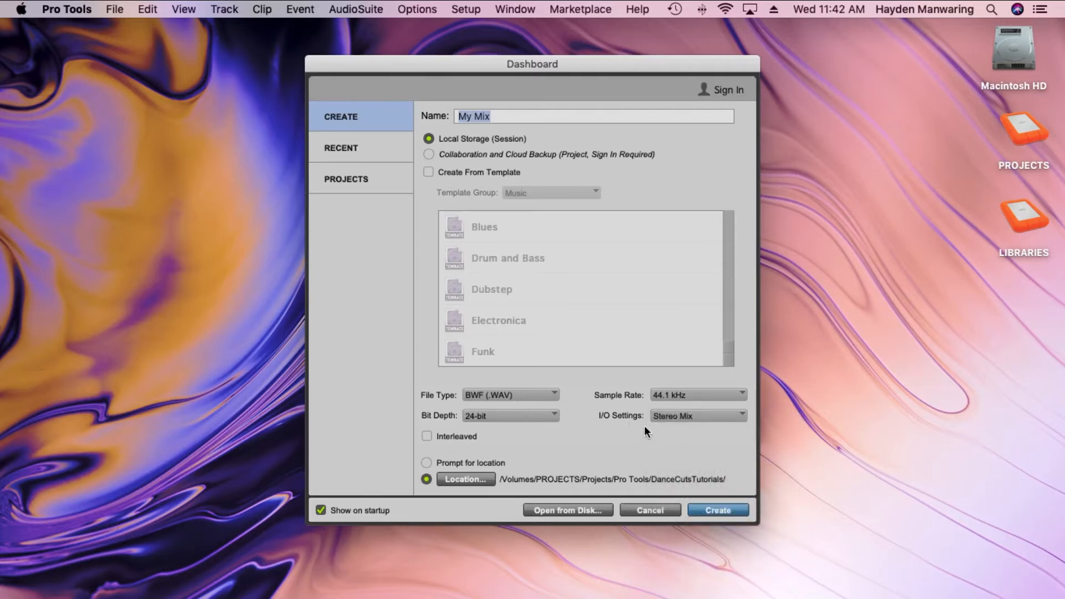
pyautogui.click(666, 416)
pyautogui.click(671, 401)
# - Choose the DanceCutsTutorials folder as the save location and create the session
pyautogui.click(458, 478)
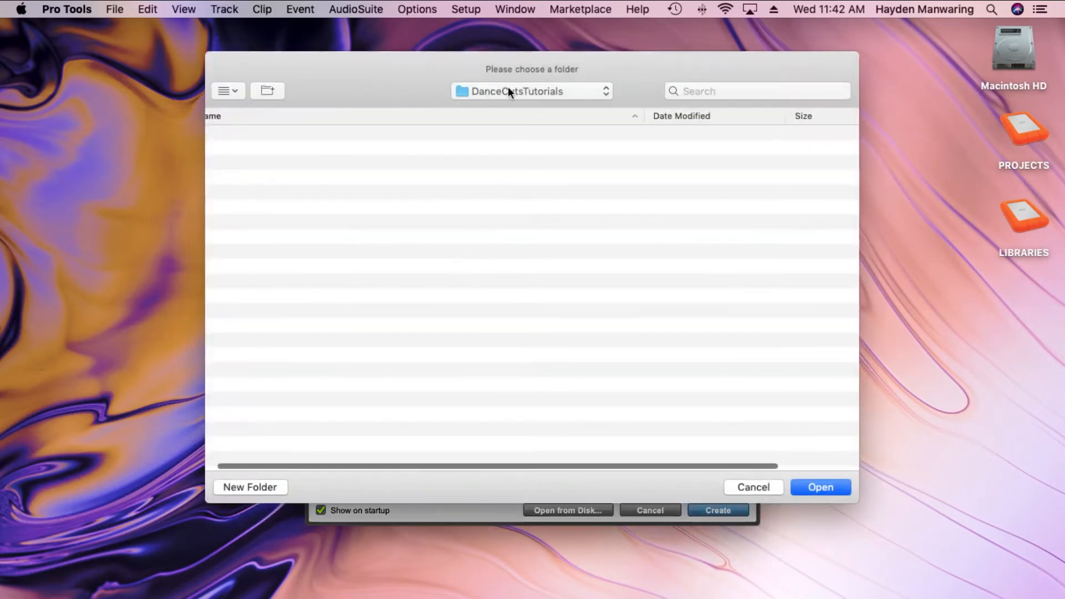
pyautogui.click(818, 487)
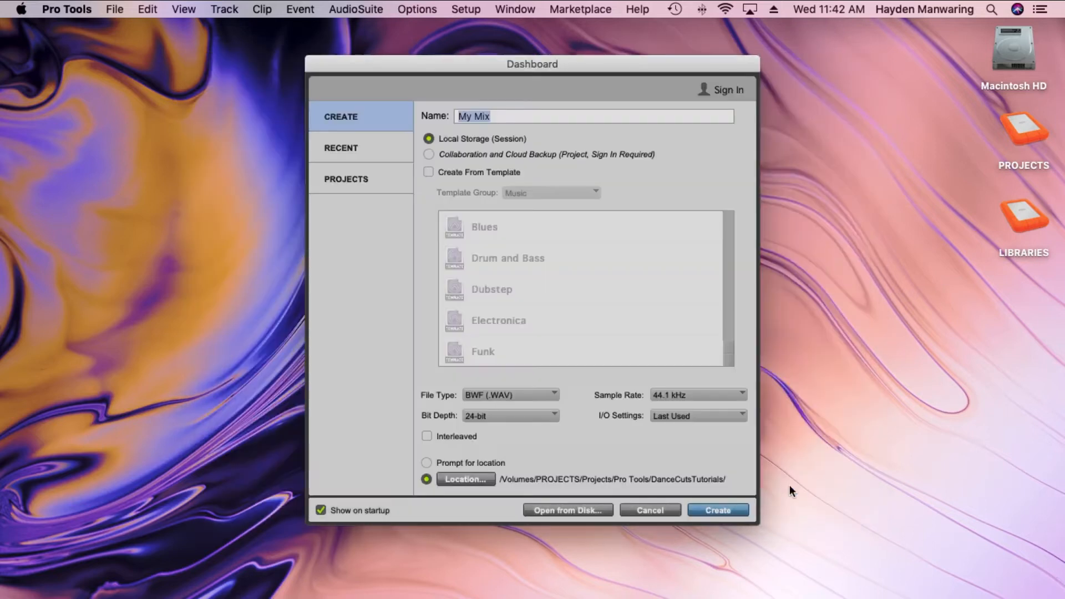
pyautogui.click(716, 510)
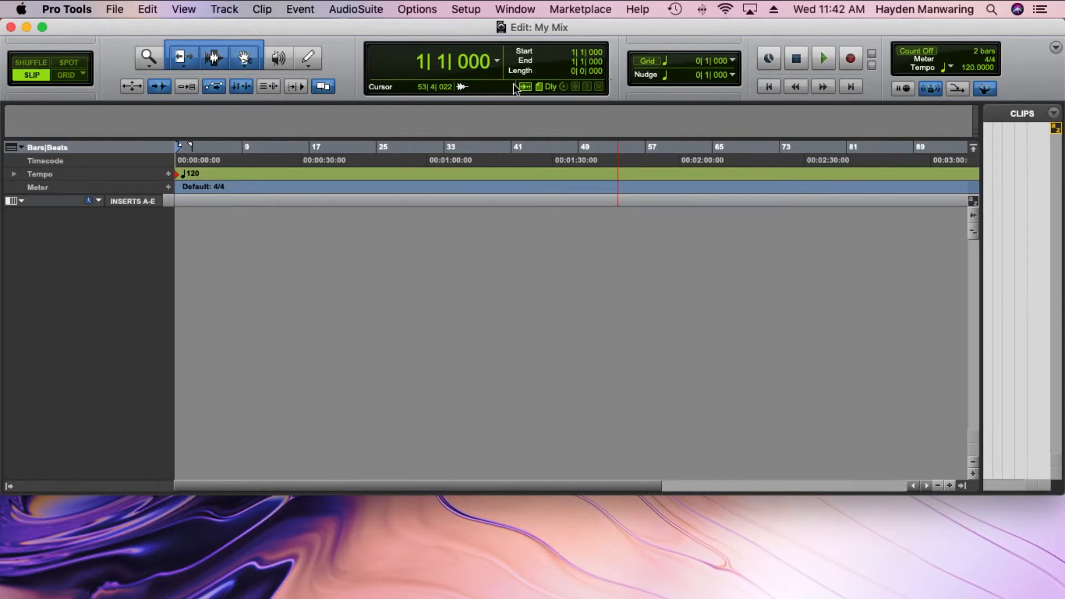
pyautogui.click(1054, 48)
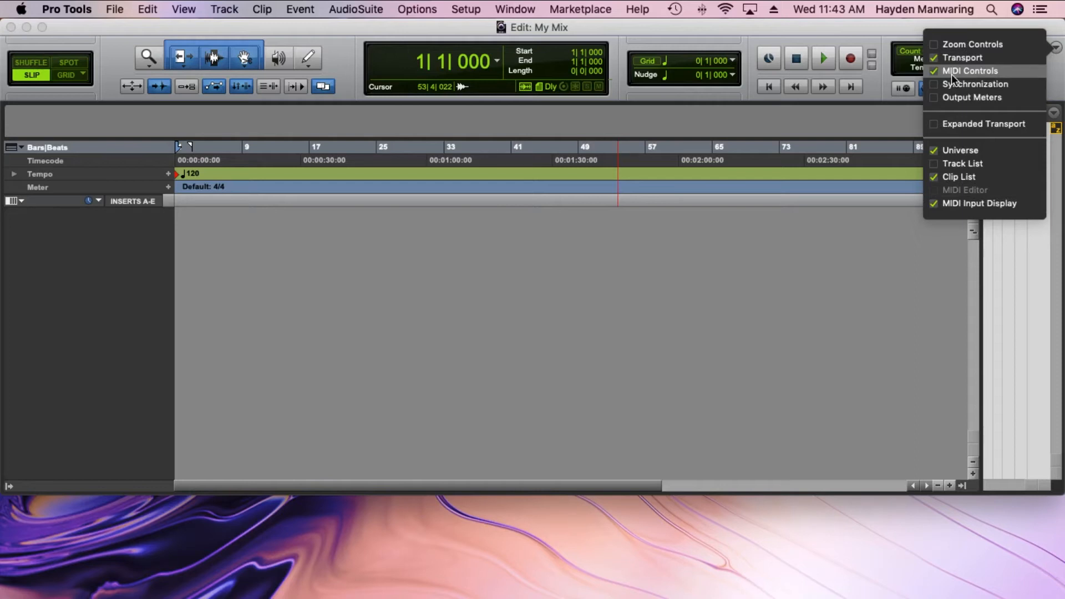
pyautogui.click(1048, 73)
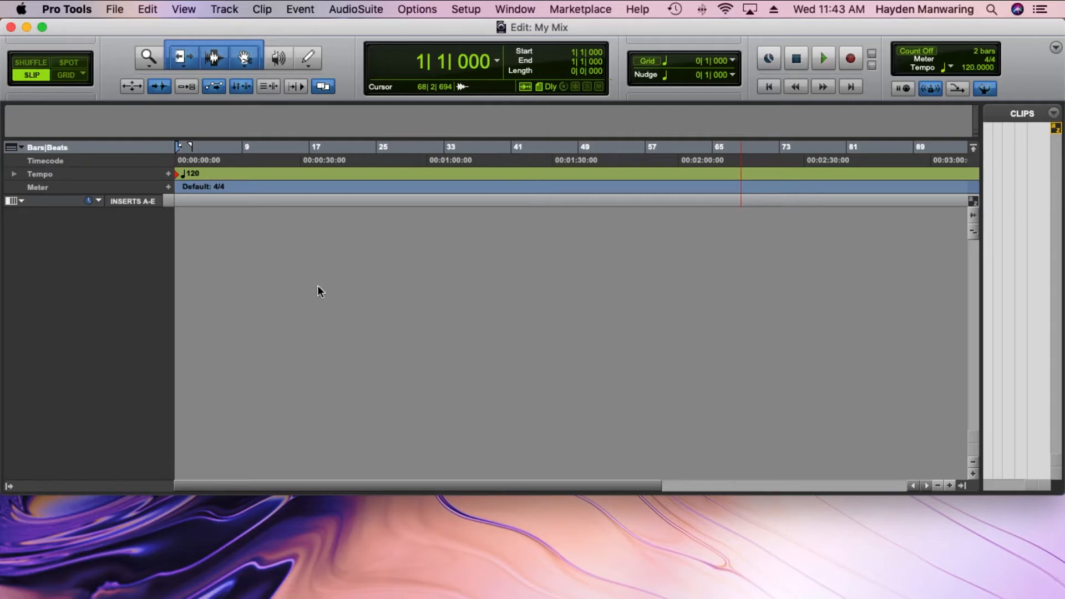
# - Import MySong#1.mp3 from Downloads, converting it into the session's Audio Files folder, onto a new track at Session Start
pyautogui.click(125, 9)
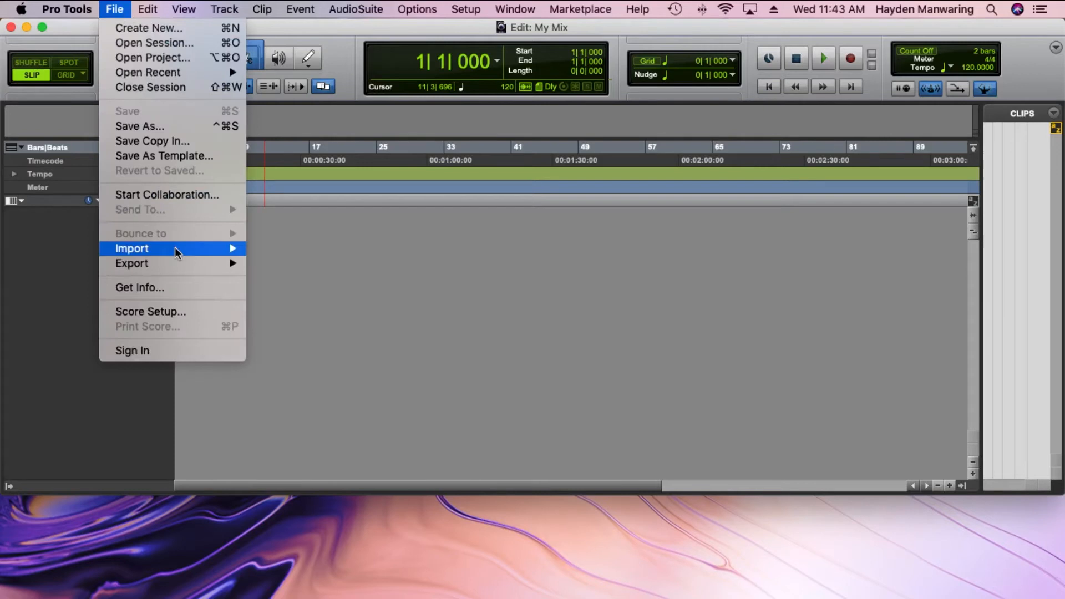
pyautogui.moveTo(175, 247)
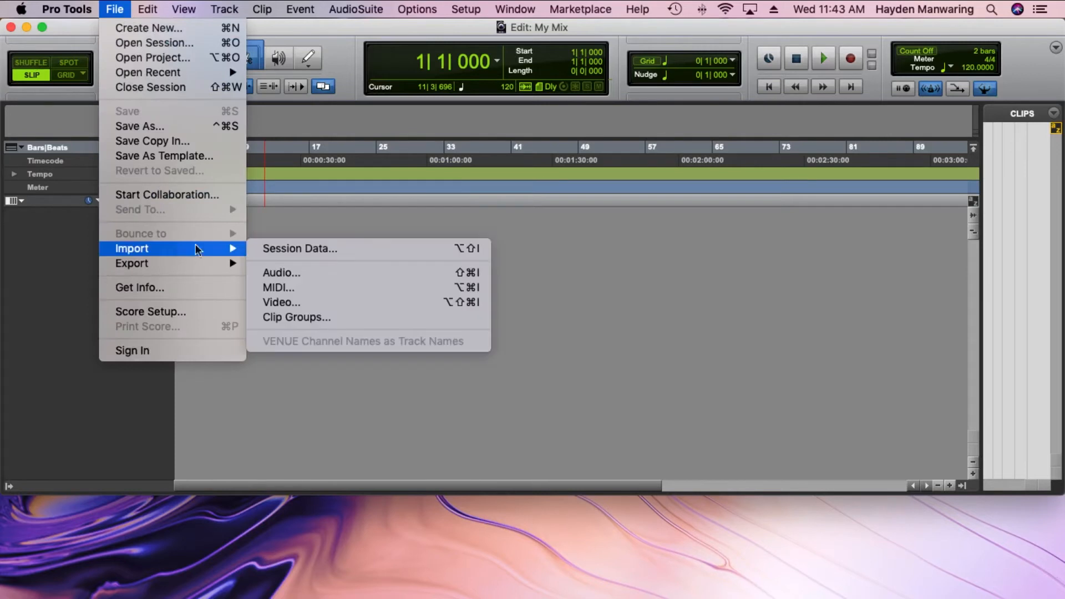
pyautogui.click(282, 268)
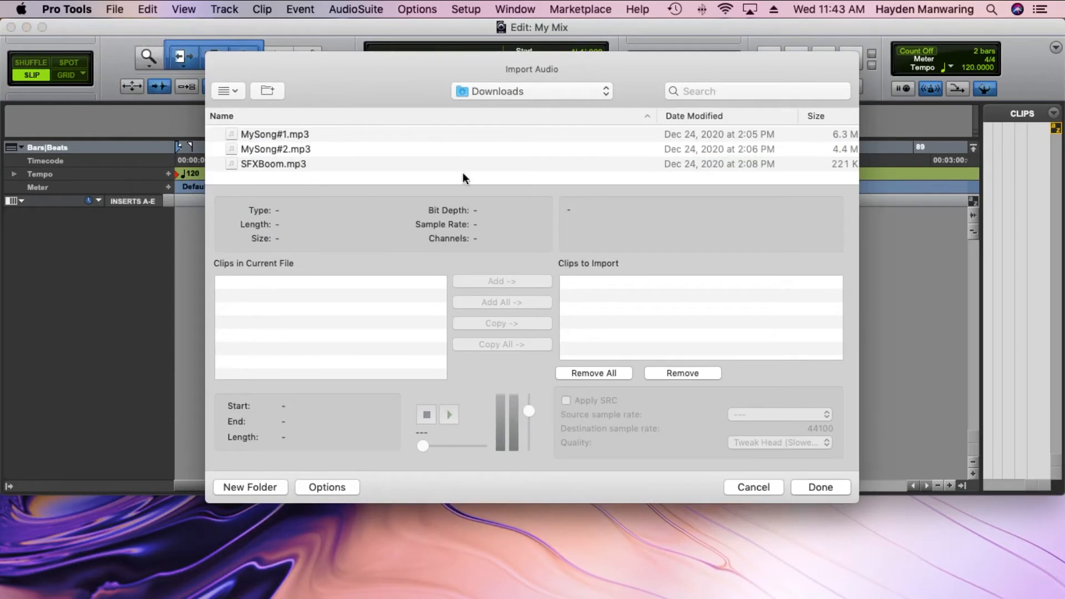
pyautogui.click(267, 136)
pyautogui.doubleClick(267, 135)
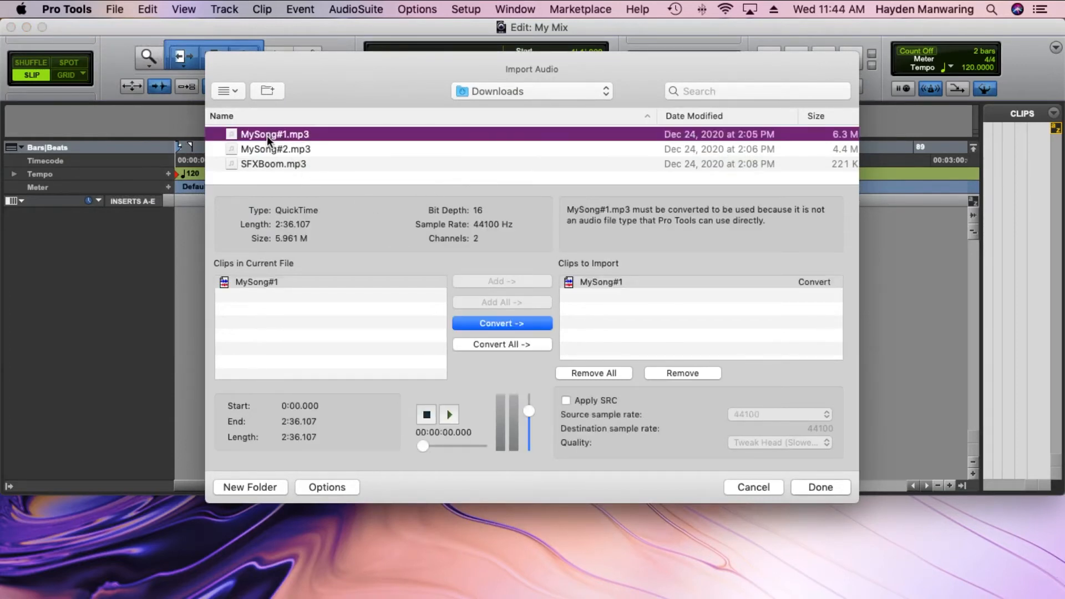
pyautogui.click(818, 487)
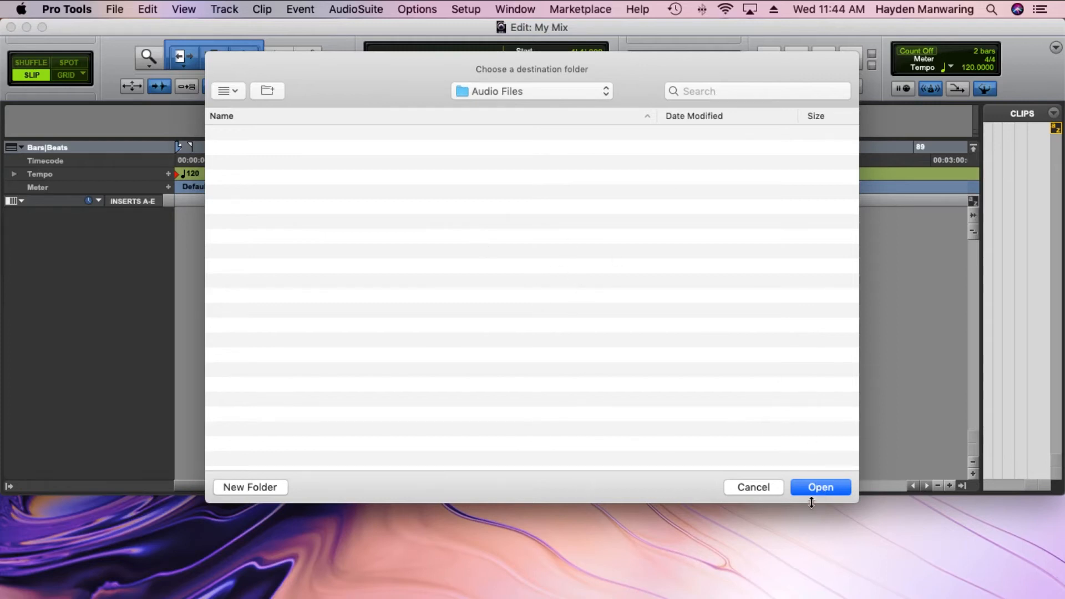
pyautogui.click(819, 486)
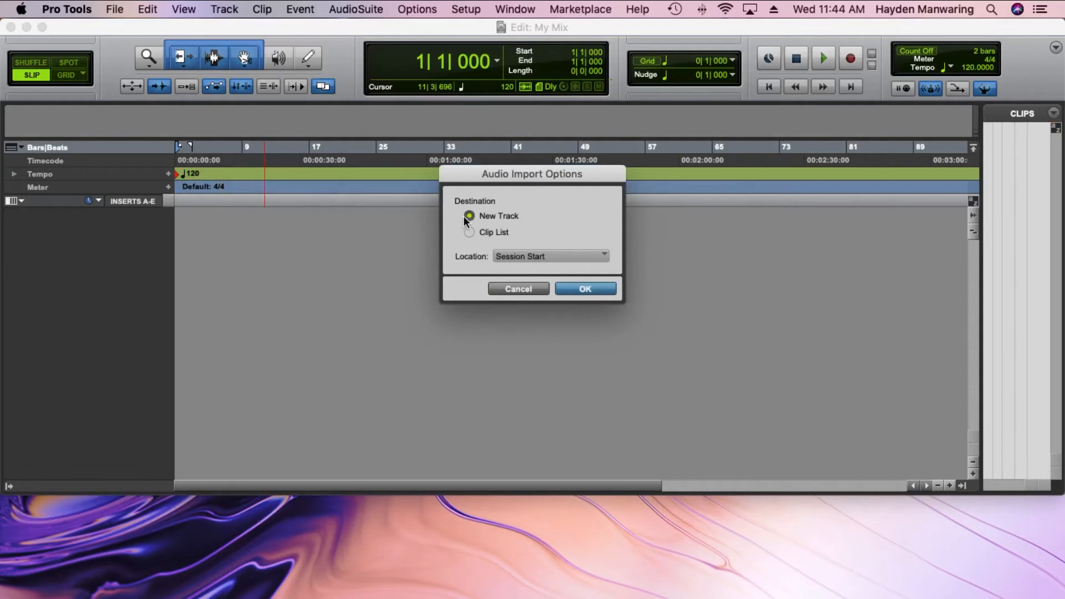
pyautogui.click(582, 292)
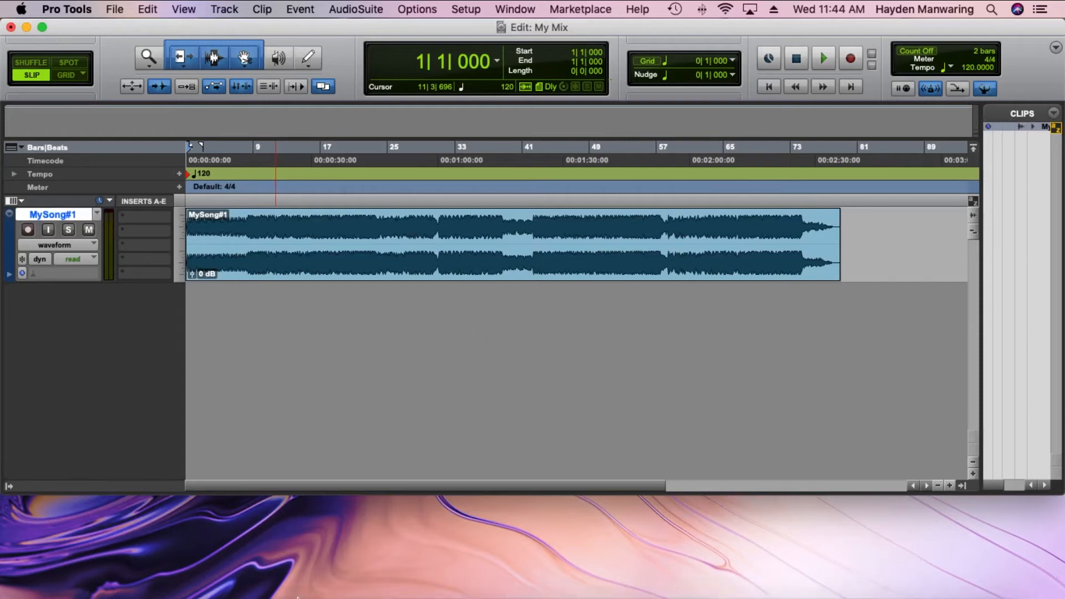
# - Switch to Finder, bring MySong#2 from Downloads into the session as a new track, and align its clip with the session start
pyautogui.moveTo(225, 594)
pyautogui.click(101, 566)
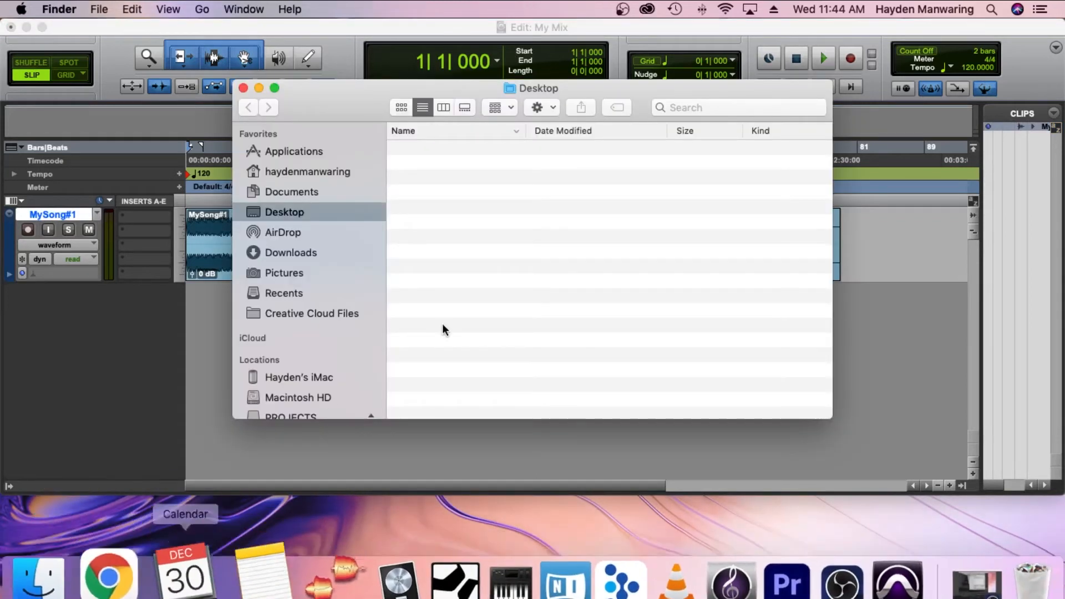
pyautogui.moveTo(315, 109); pyautogui.dragTo(480, 106)
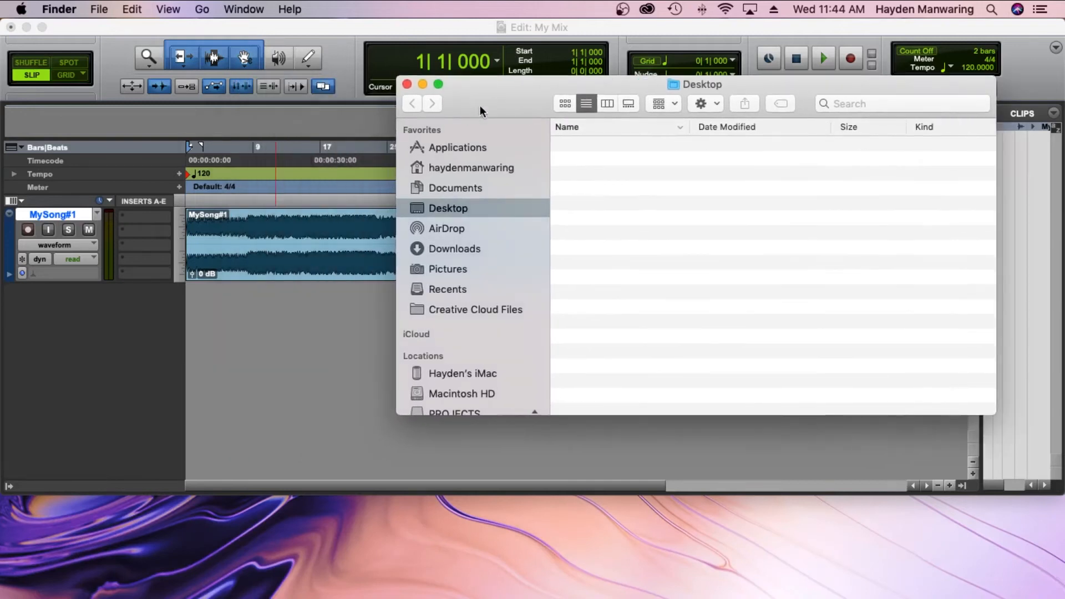
pyautogui.click(466, 249)
pyautogui.moveTo(608, 159); pyautogui.dragTo(228, 288)
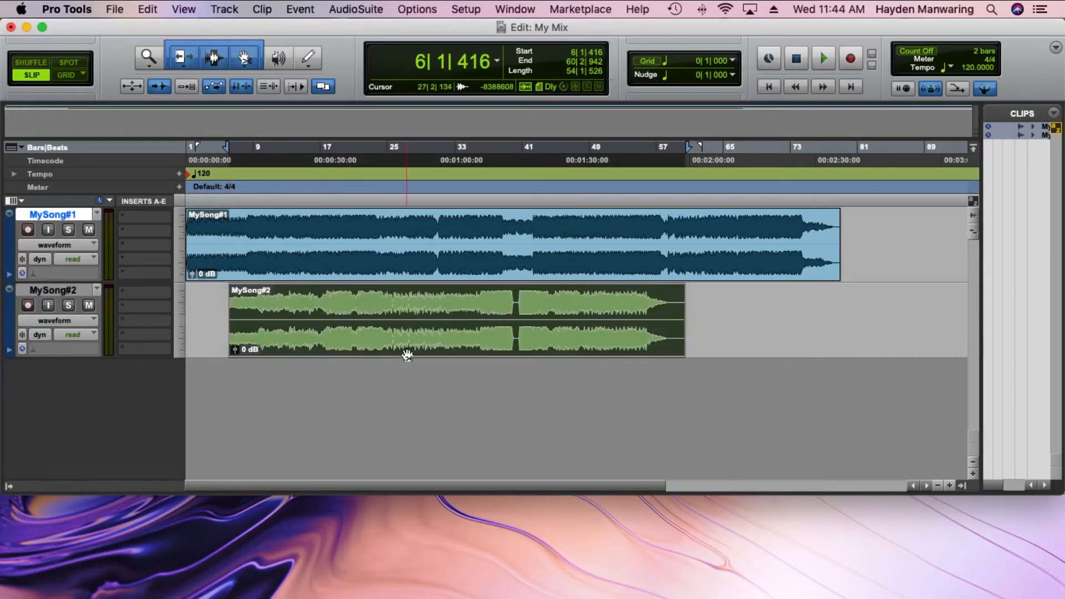
pyautogui.moveTo(436, 346); pyautogui.dragTo(386, 360)
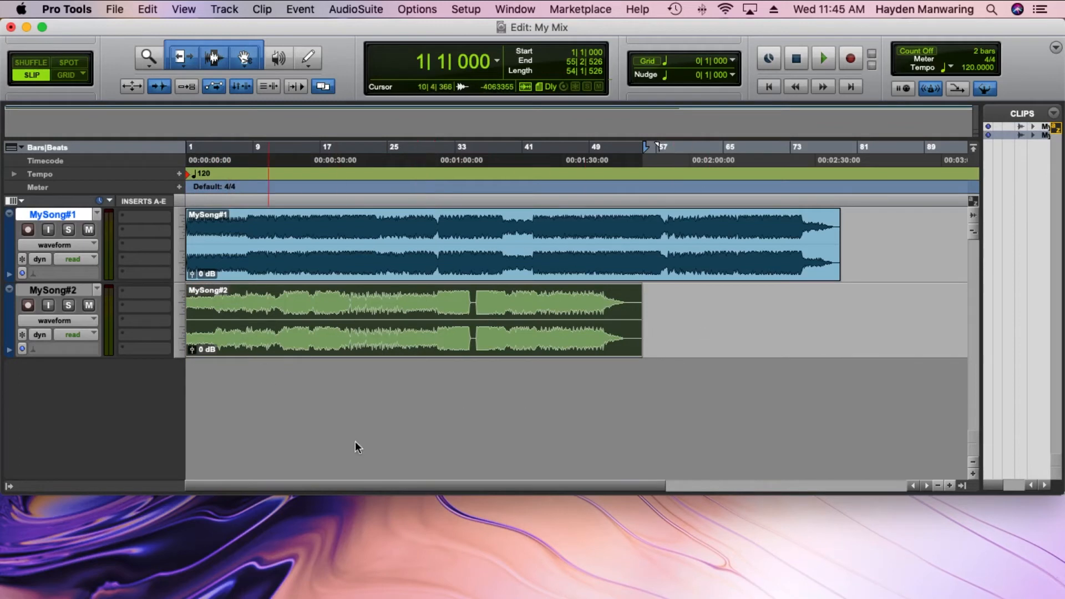
# - Bring SFXBoom from Finder into the session as a new track and place that track below MySong#2
pyautogui.click(67, 552)
pyautogui.moveTo(595, 174); pyautogui.dragTo(318, 414)
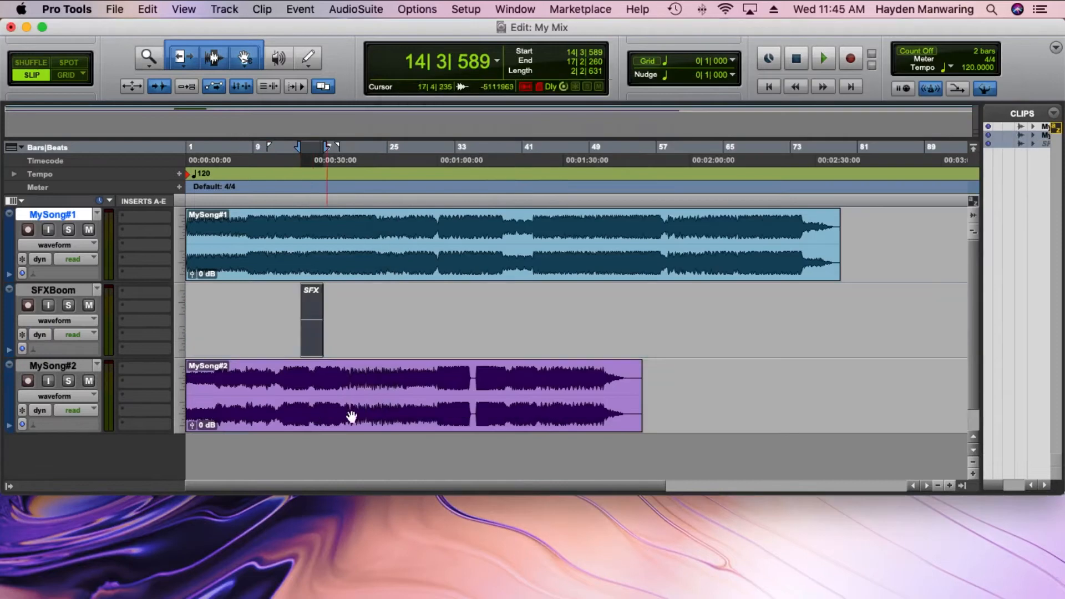
pyautogui.click(39, 290)
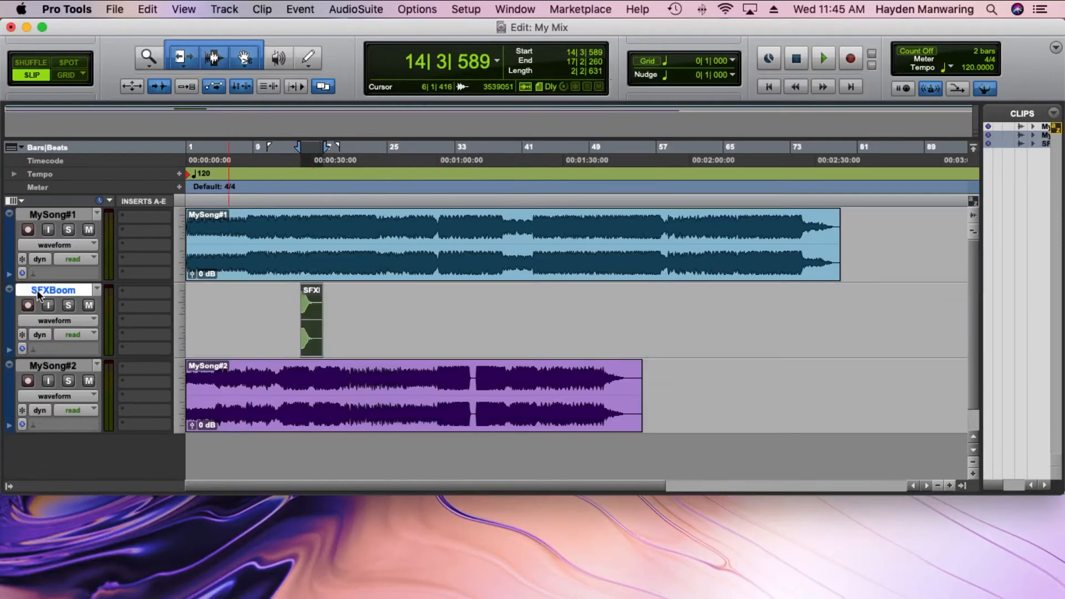
pyautogui.moveTo(37, 288); pyautogui.dragTo(38, 410)
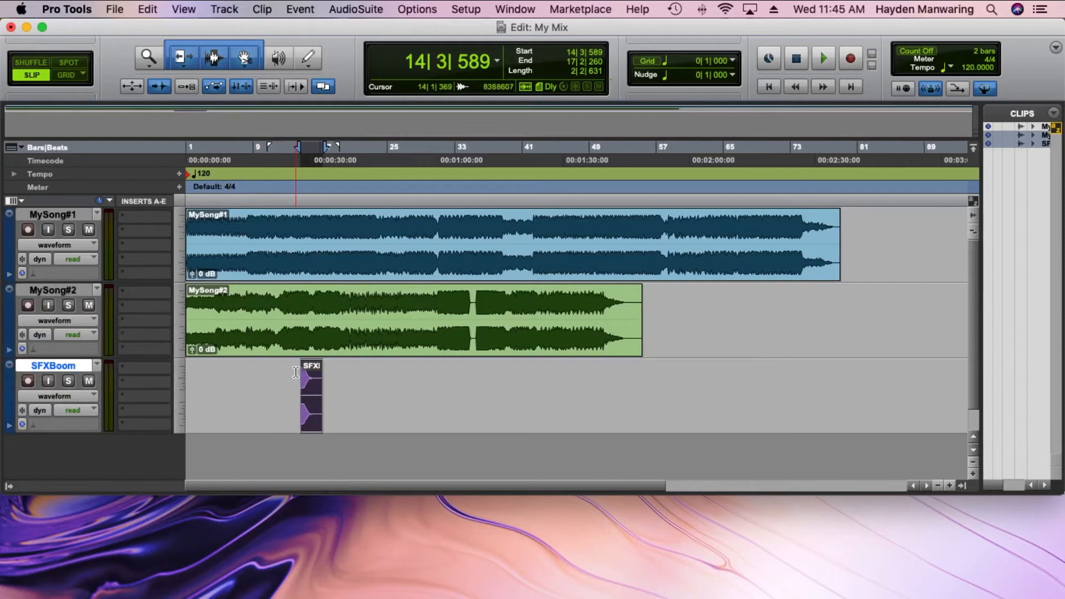
pyautogui.click(365, 396)
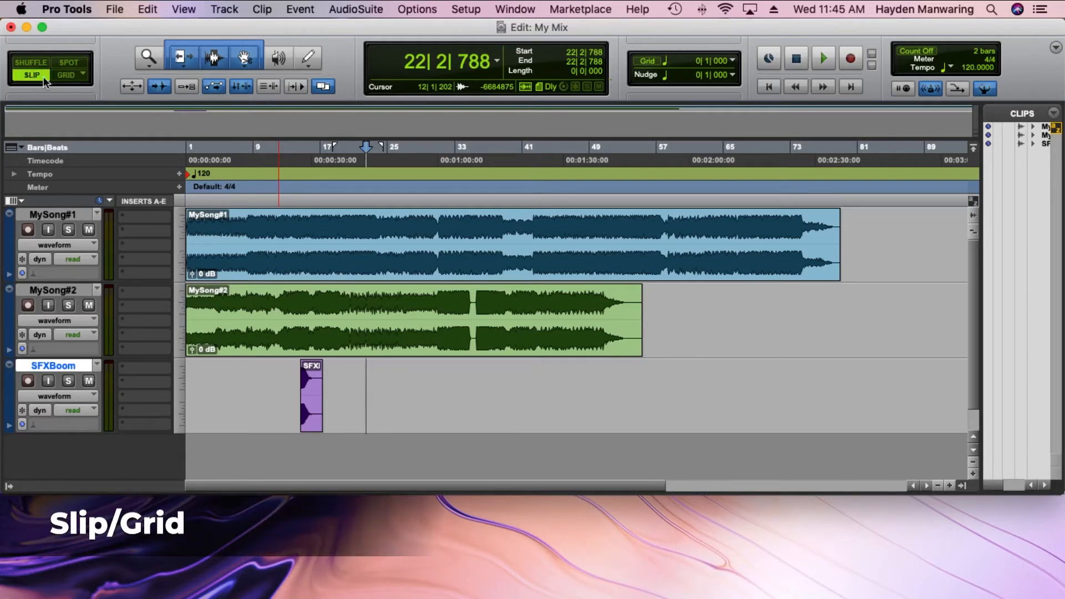
# - Try shifting the MySong#1 and MySong#2 clips freely along the timeline in Slip mode
pyautogui.moveTo(325, 256)
pyautogui.mouseDown()
pyautogui.moveTo(354, 261)
pyautogui.moveTo(305, 257)
pyautogui.mouseUp()
pyautogui.click(293, 333)
pyautogui.moveTo(293, 334); pyautogui.dragTo(274, 338)
# - Switch to Spot mode, open the Spot Dialog for the MySong#1 clip, and cancel it
pyautogui.click(73, 65)
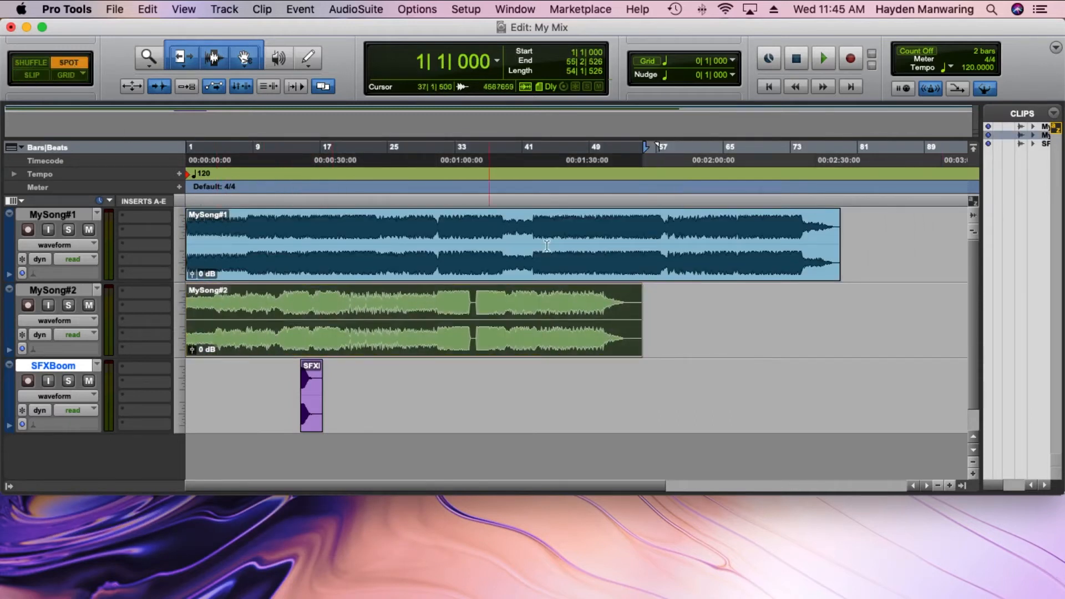
pyautogui.click(610, 299)
pyautogui.click(584, 253)
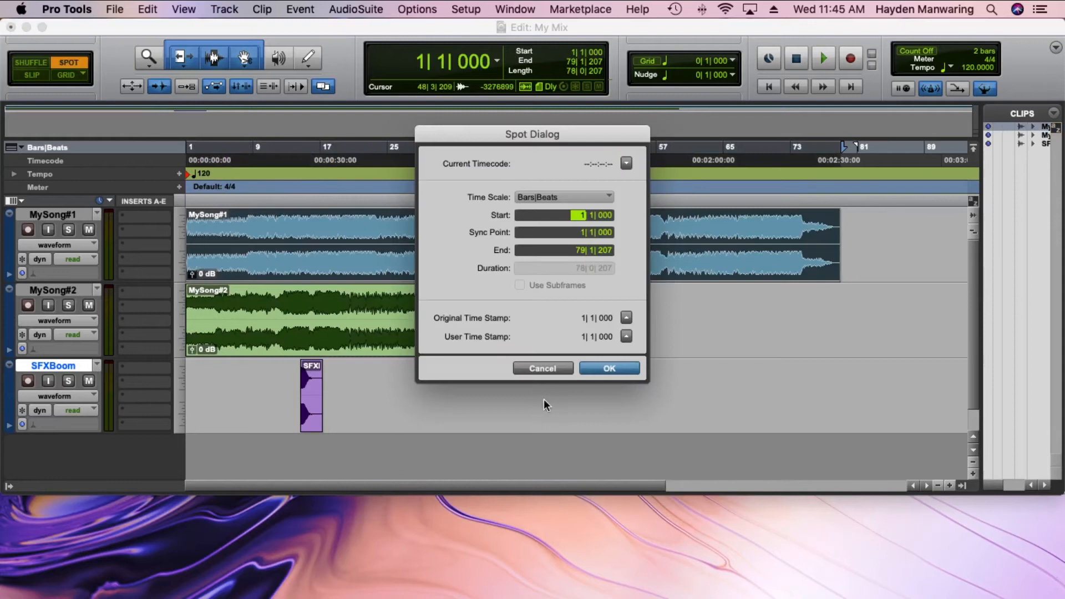
pyautogui.click(542, 368)
# - Try the Grid and Shuffle edit modes and return to Slip mode
pyautogui.click(62, 74)
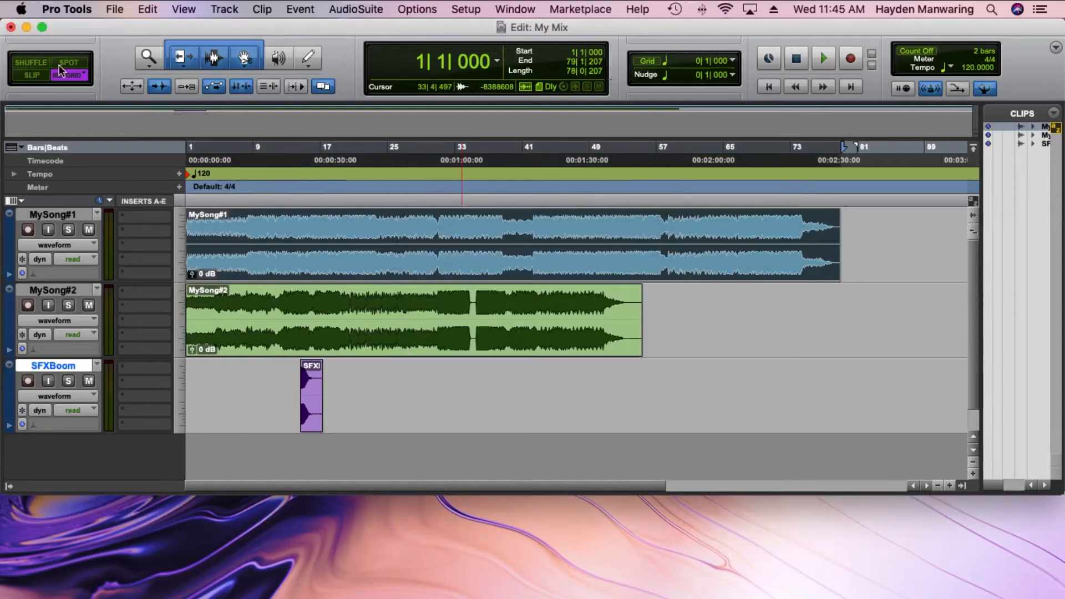
pyautogui.click(29, 65)
pyautogui.click(25, 77)
pyautogui.click(71, 74)
pyautogui.click(29, 77)
pyautogui.click(66, 75)
pyautogui.click(37, 78)
pyautogui.moveTo(254, 266)
pyautogui.mouseDown()
pyautogui.moveTo(361, 267)
pyautogui.moveTo(251, 267)
pyautogui.mouseUp()
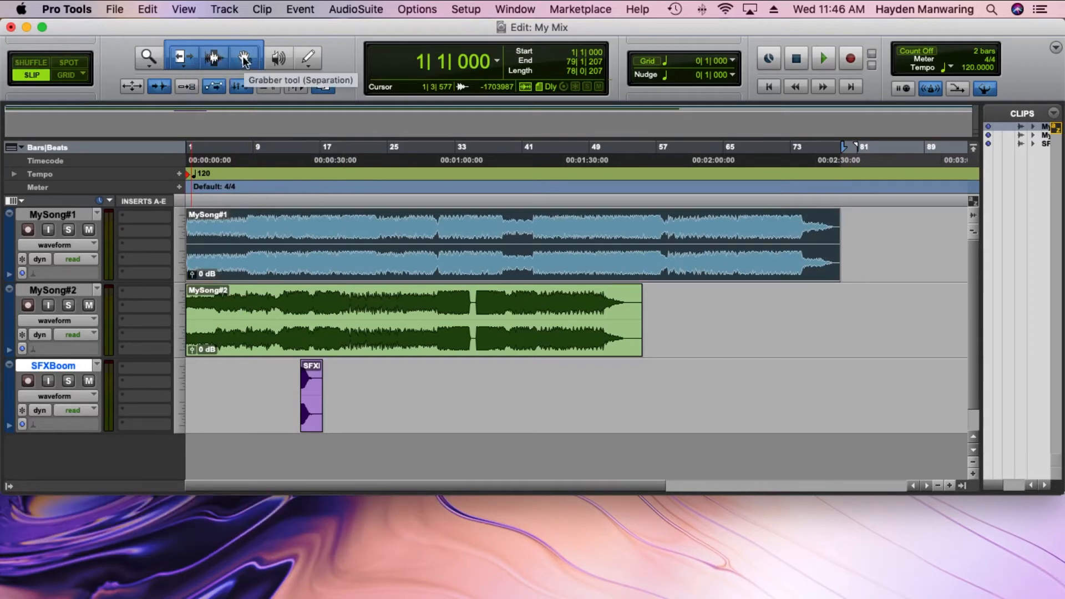
# - Adjust both ends of the MySong#2 clip with the Trim tool so it spans about bar 9 to bar 55
pyautogui.click(182, 60)
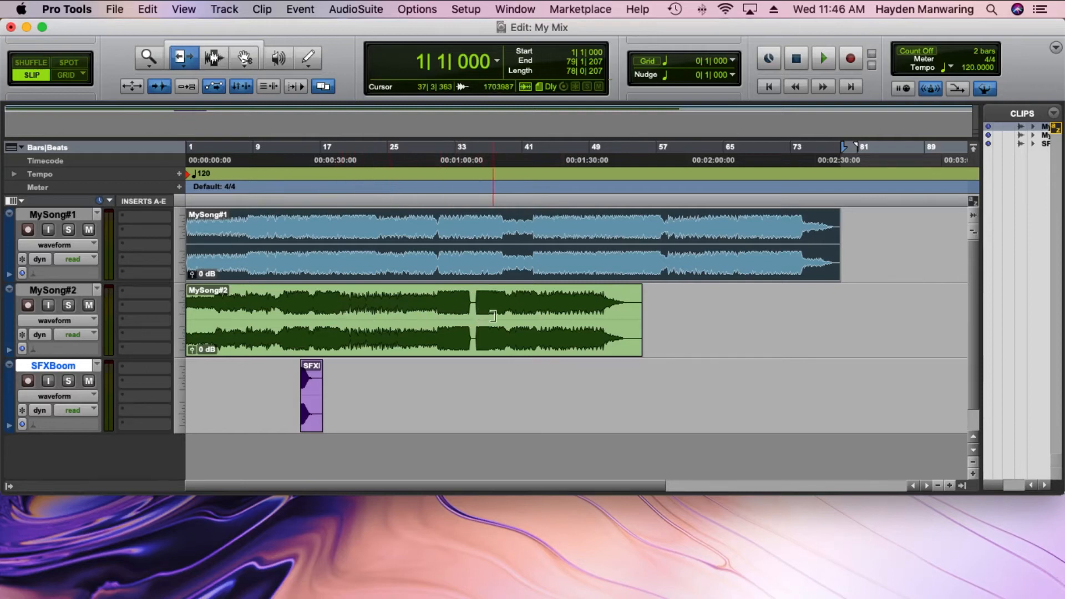
pyautogui.click(535, 314)
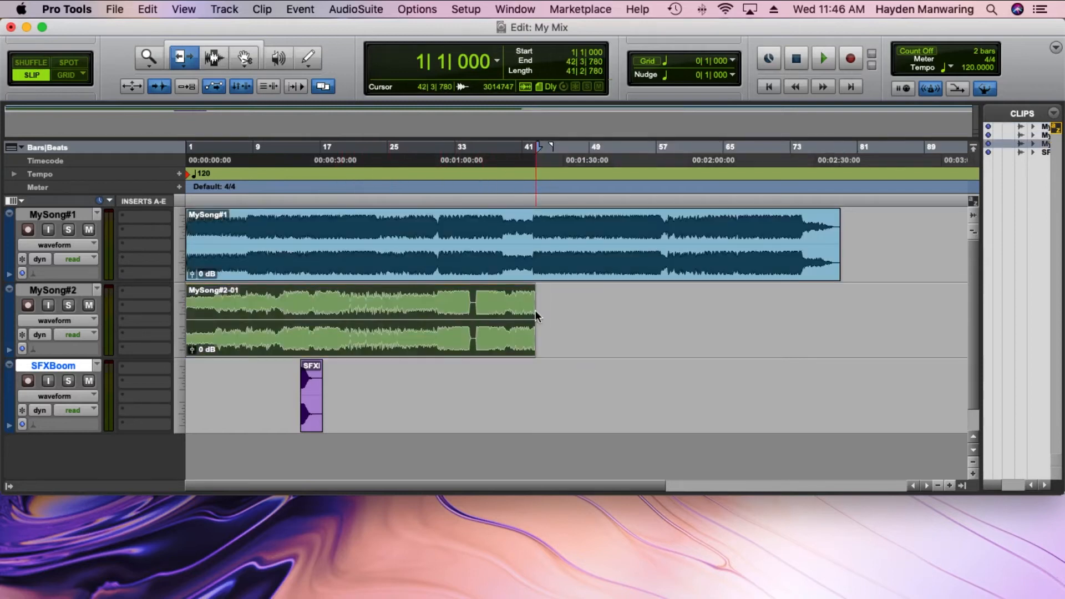
pyautogui.click(281, 307)
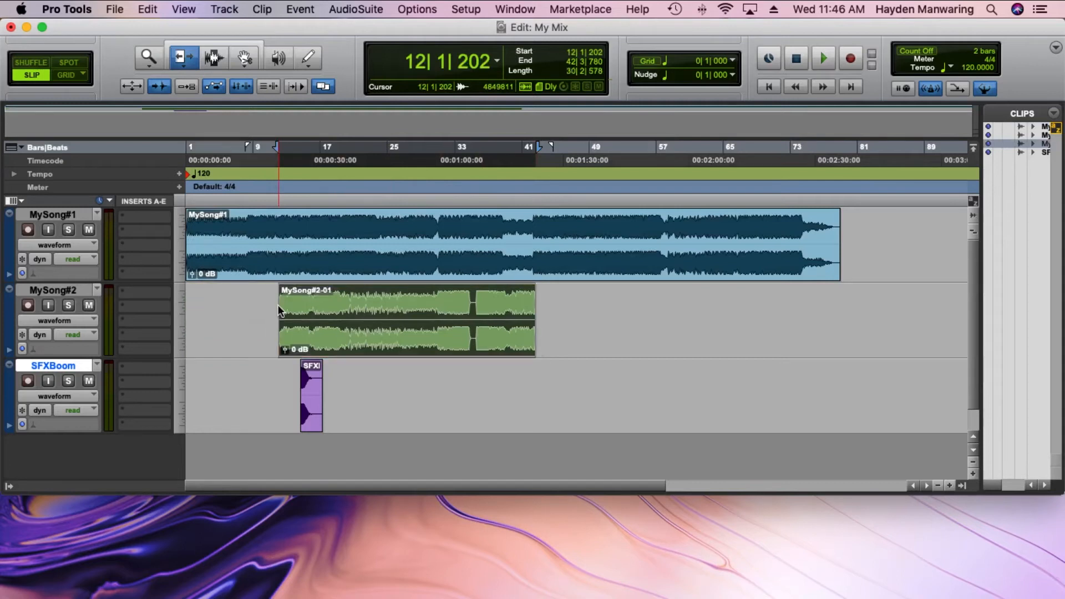
pyautogui.moveTo(284, 336); pyautogui.dragTo(259, 336)
pyautogui.moveTo(508, 336); pyautogui.dragTo(642, 337)
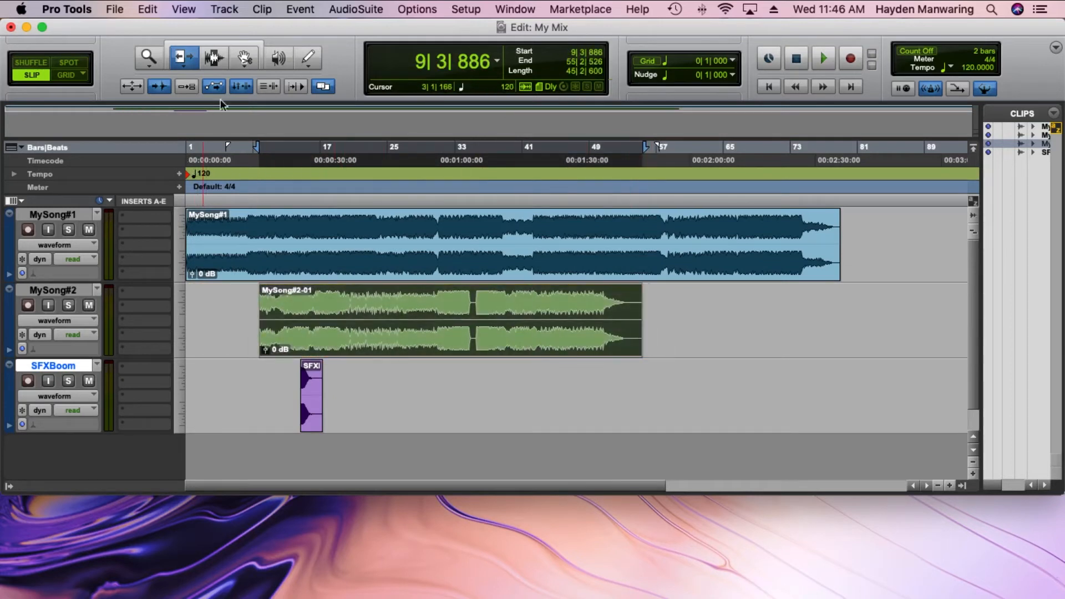
# - Select the section of MySong#1 from about bar 30 to bar 38 with the Selector tool and delete it
pyautogui.click(214, 58)
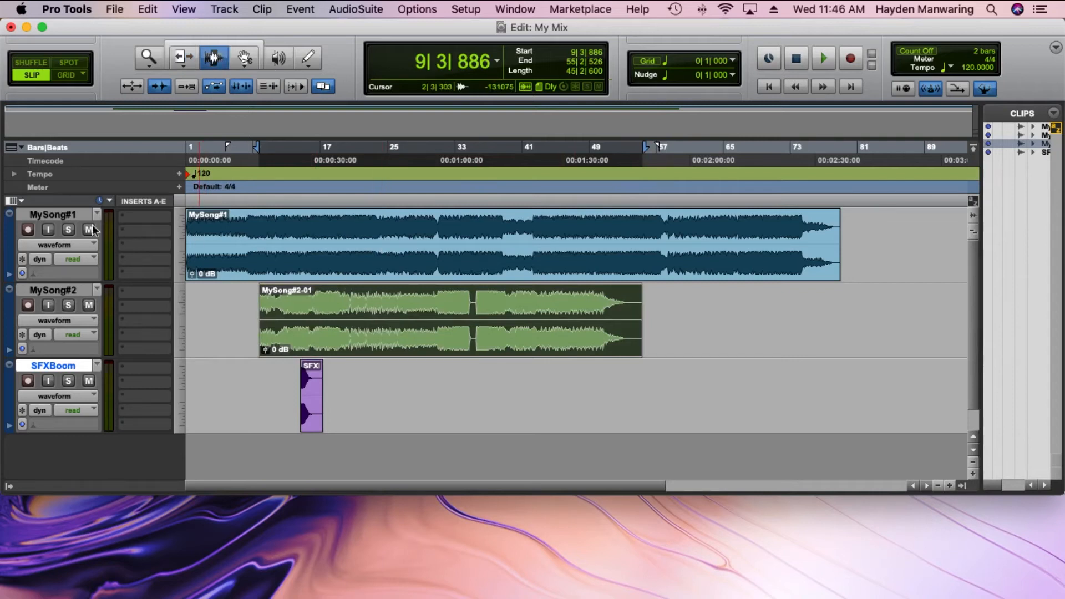
pyautogui.click(67, 213)
pyautogui.click(421, 230)
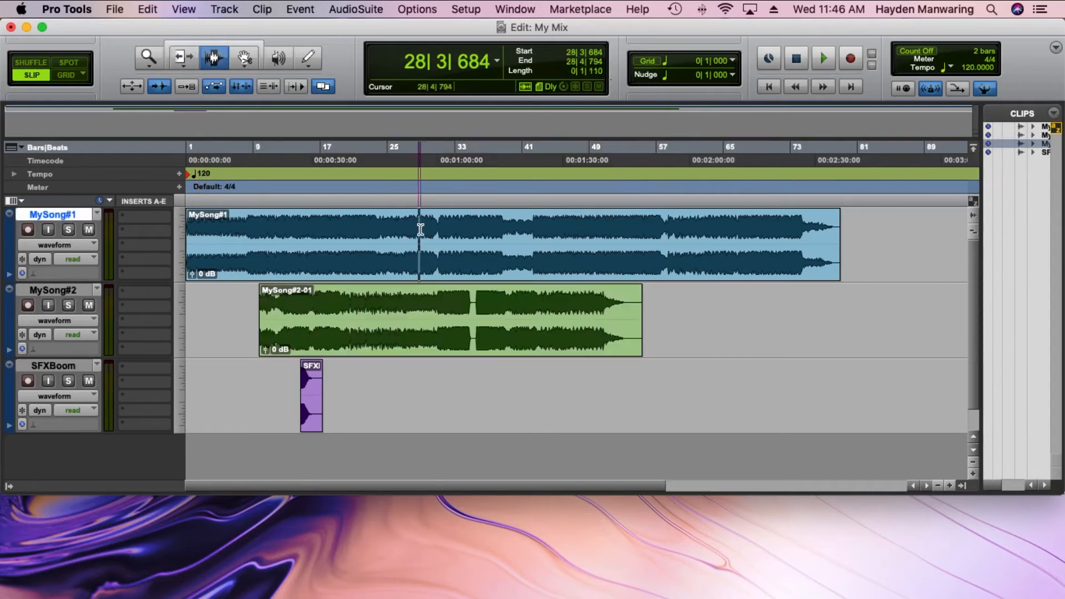
pyautogui.click(451, 231)
pyautogui.moveTo(436, 231); pyautogui.dragTo(505, 235)
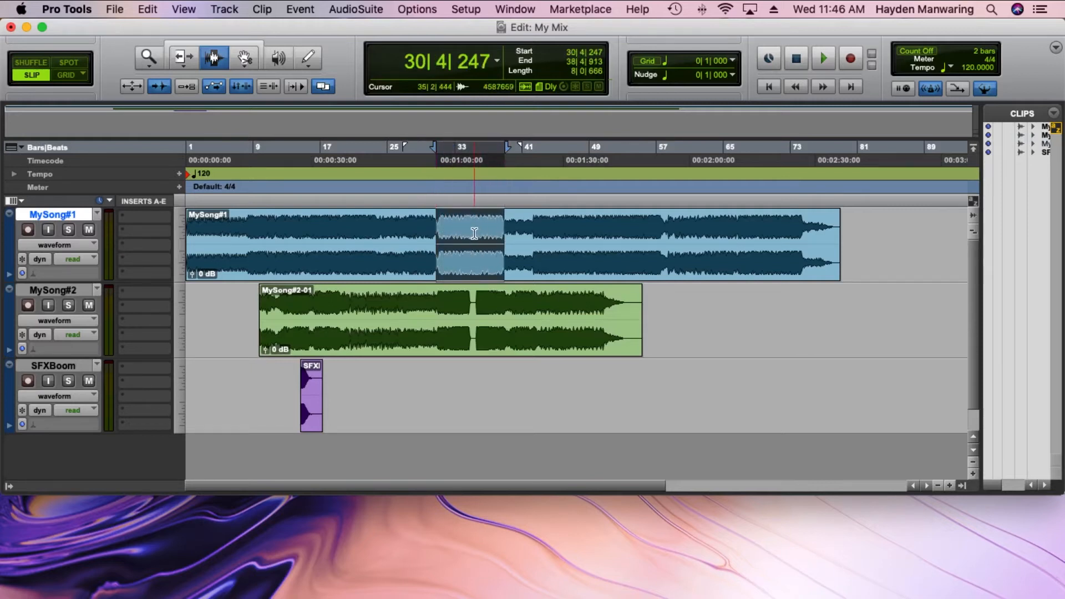
pyautogui.press('Delete')
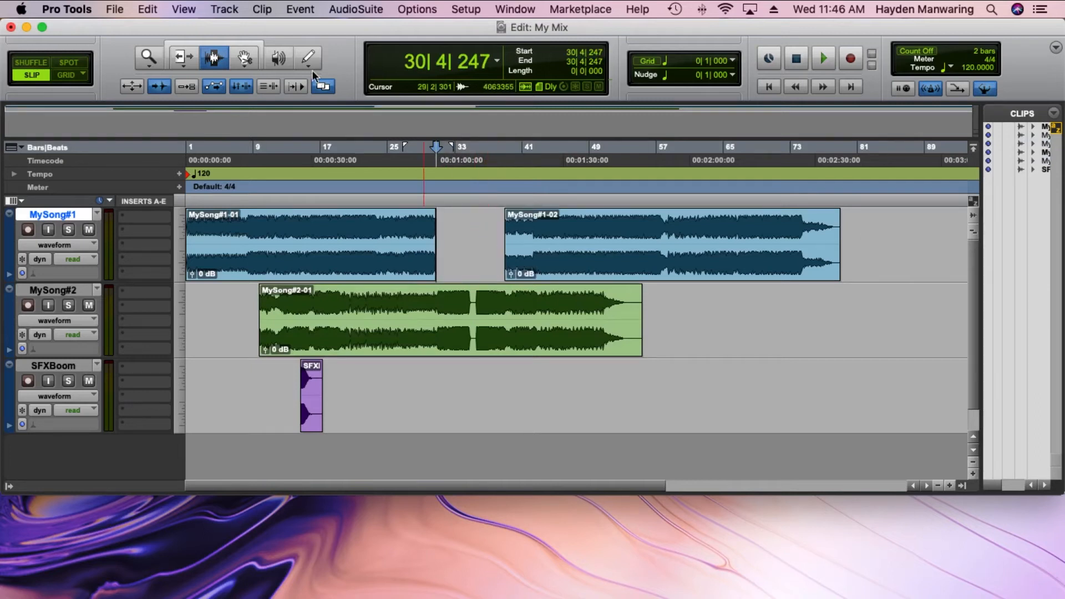
# - Move the second MySong#1 clip to about bar 43 and the first to 1|3|220, and reactivate the Smart Tool
pyautogui.moveTo(598, 263); pyautogui.dragTo(642, 261)
pyautogui.moveTo(404, 261)
pyautogui.mouseDown()
pyautogui.moveTo(432, 263)
pyautogui.moveTo(409, 263)
pyautogui.mouseUp()
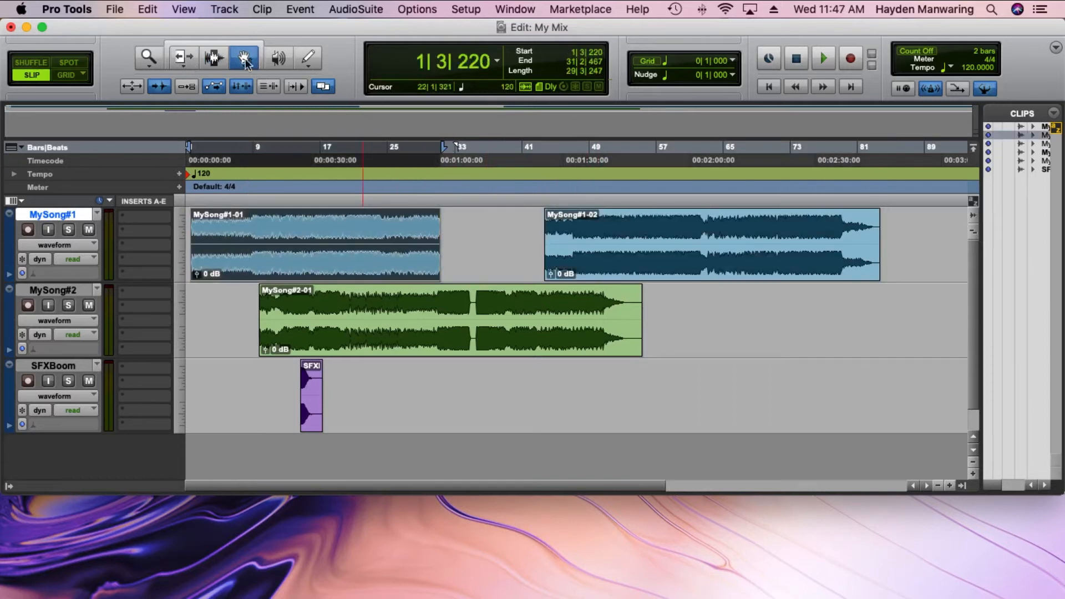
pyautogui.click(231, 43)
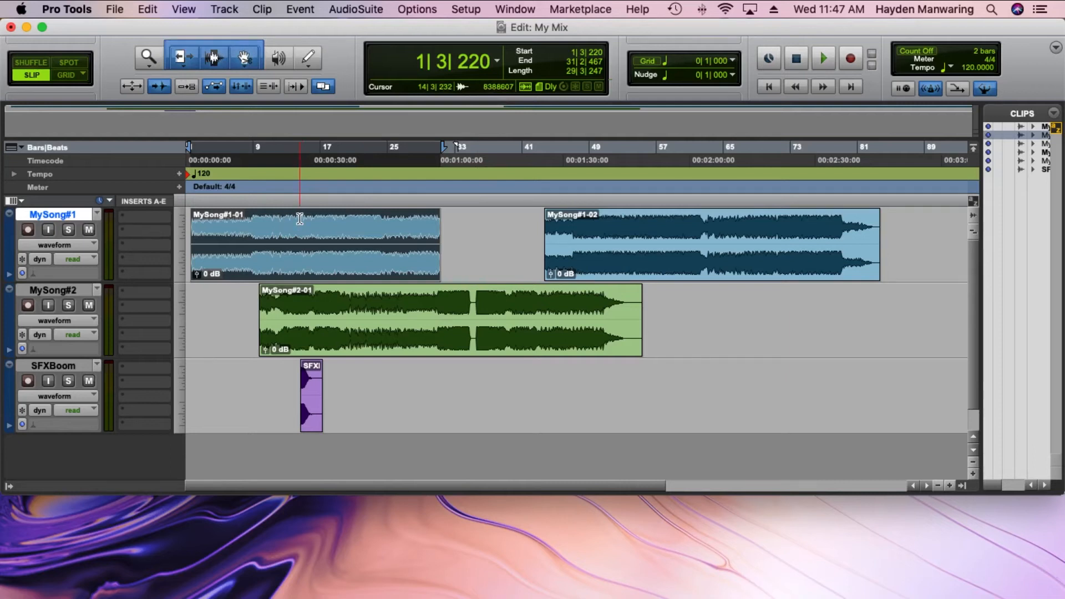
# - Move the first MySong#1 clip to 1|2|823 and trim its end to about bar 23 with the Smart Tool
pyautogui.moveTo(299, 221); pyautogui.dragTo(266, 223)
pyautogui.click(346, 224)
pyautogui.moveTo(313, 269)
pyautogui.mouseDown()
pyautogui.moveTo(376, 269)
pyautogui.moveTo(314, 268)
pyautogui.mouseUp()
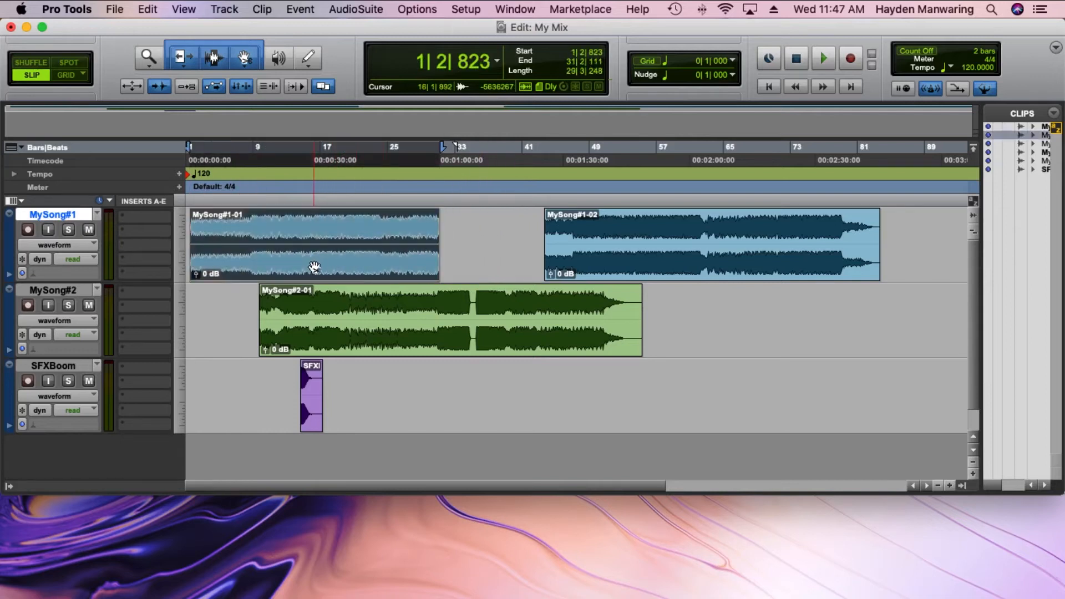
pyautogui.moveTo(433, 238); pyautogui.dragTo(365, 239)
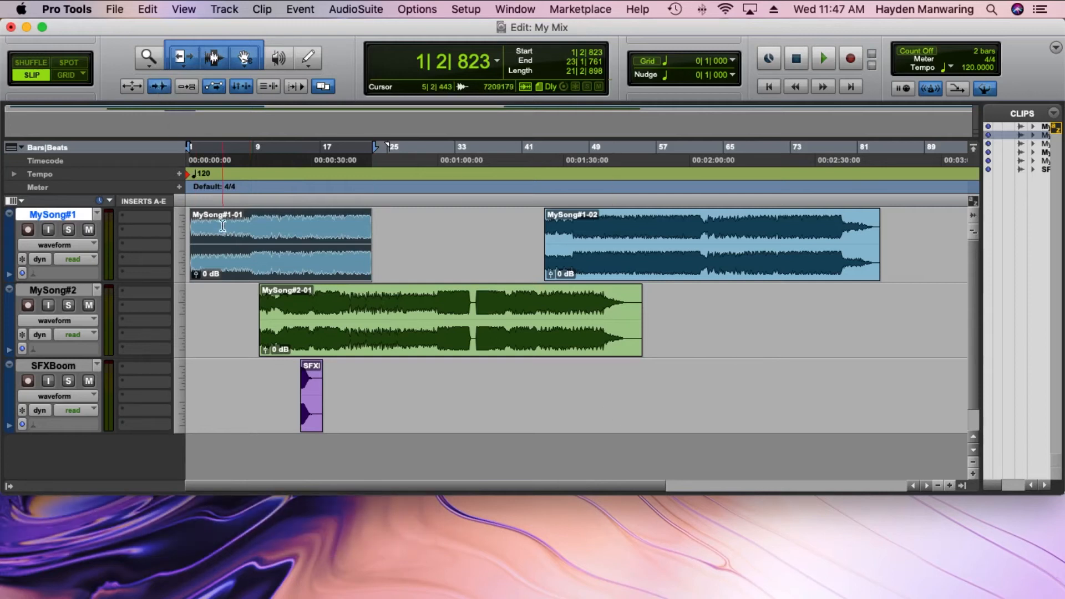
# - Zoom in on the MySong#1 waveform around bar 8 and place the edit cursor at 7|3|140
pyautogui.click(245, 233)
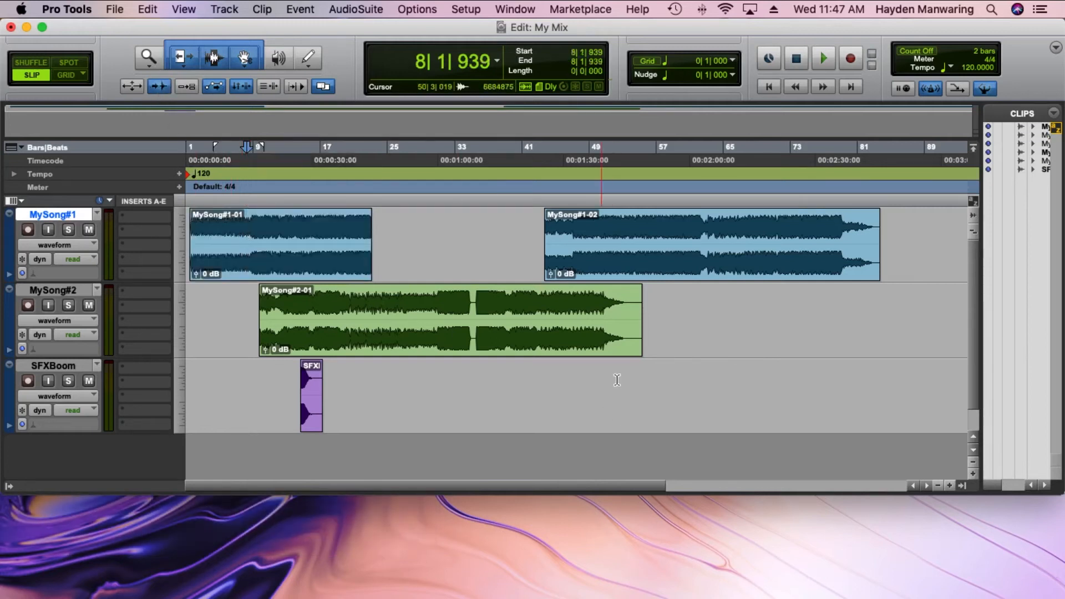
pyautogui.click(950, 485)
pyautogui.click(951, 484)
pyautogui.click(951, 485)
pyautogui.click(950, 485)
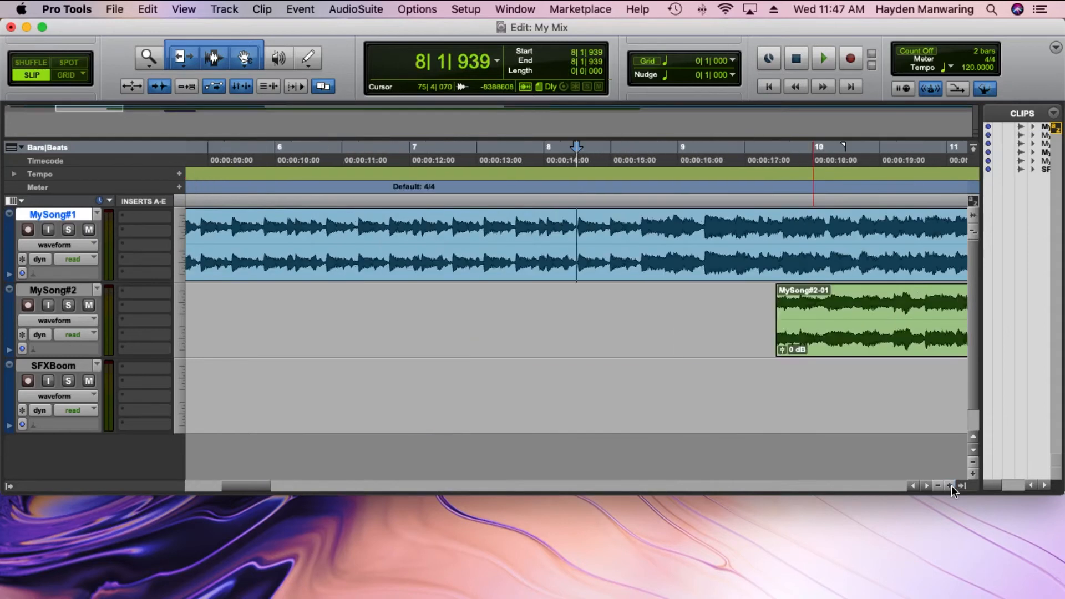
pyautogui.click(489, 240)
pyautogui.click(483, 239)
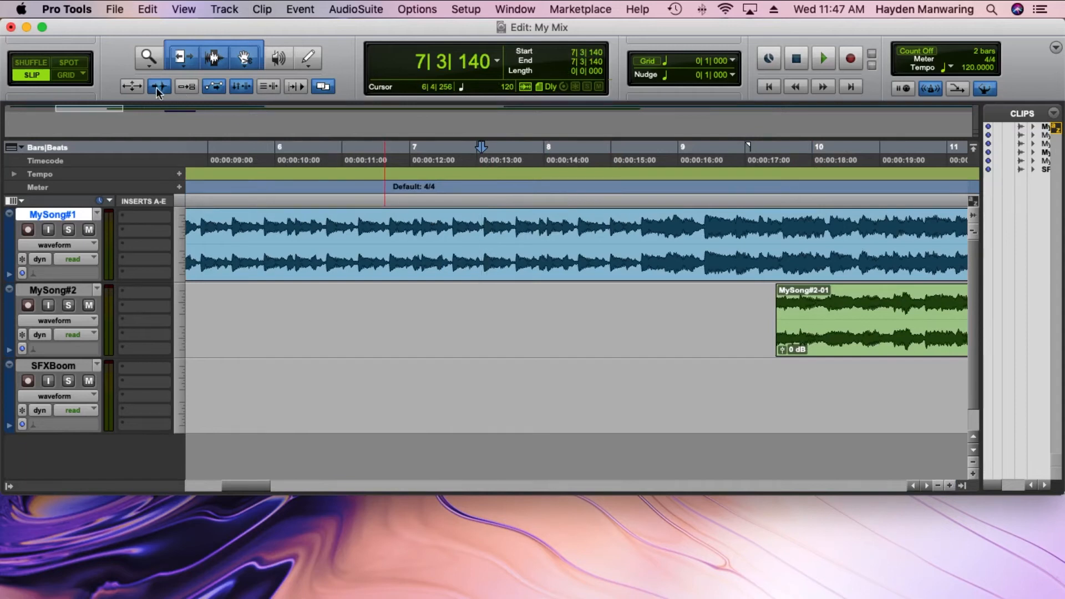
# - Cycle the edit mode through Spot to Shuffle and place the cursor on successive MySong#1 transients up to 8|3|006
pyautogui.press('`')
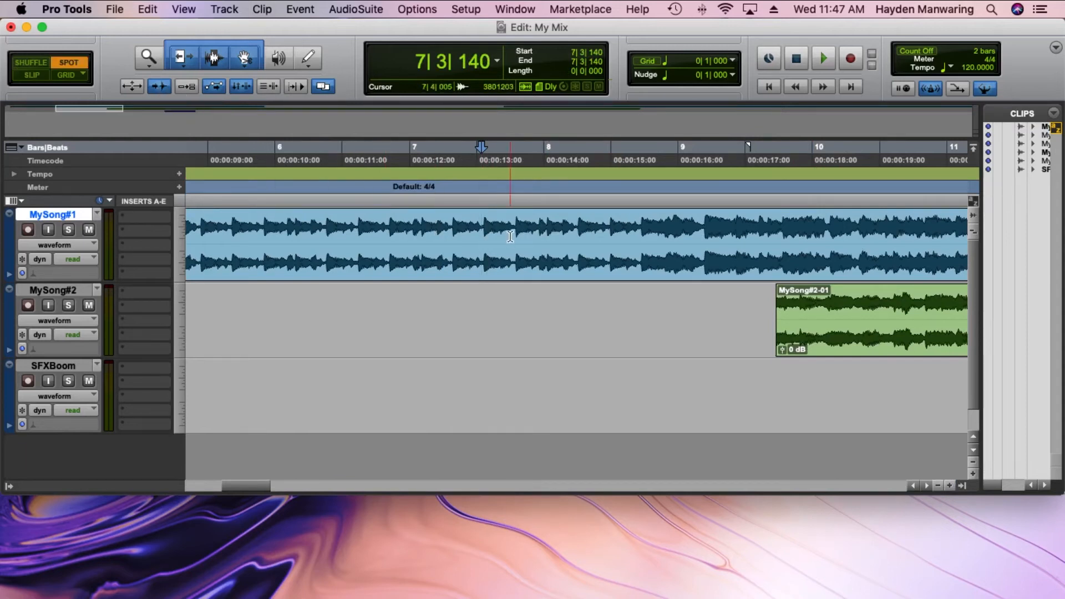
pyautogui.click(508, 239)
pyautogui.press('`')
pyautogui.click(517, 237)
pyautogui.click(533, 235)
pyautogui.click(541, 236)
pyautogui.click(577, 226)
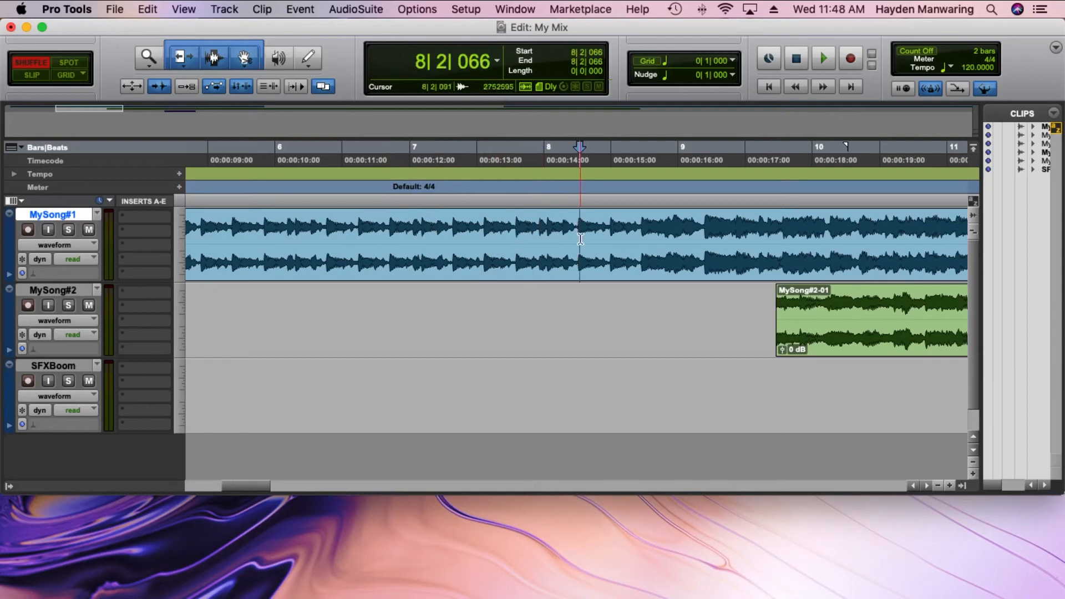
pyautogui.click(602, 236)
pyautogui.click(609, 238)
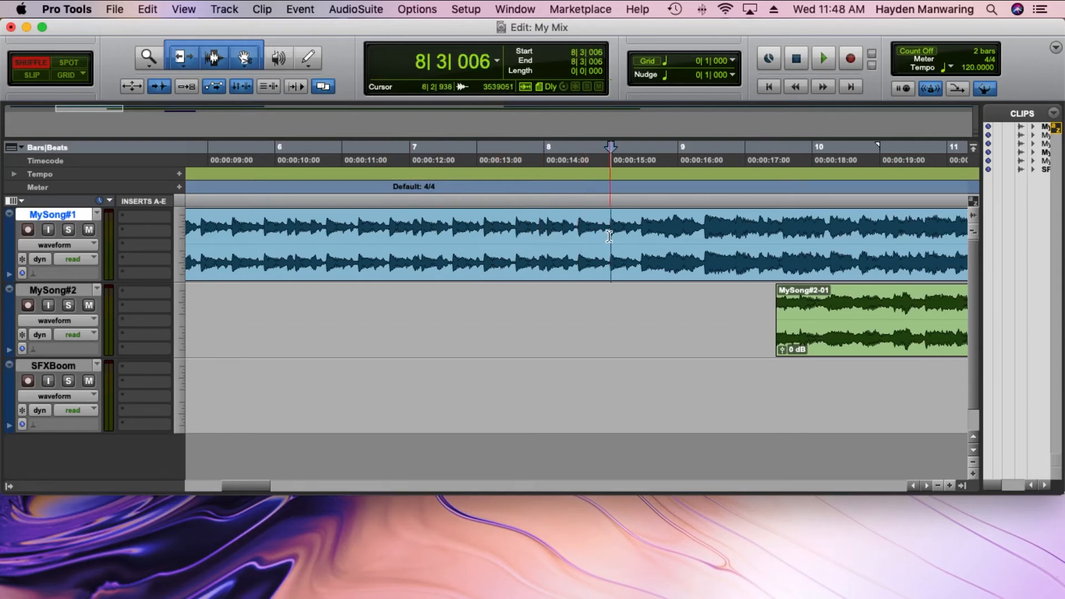
# - Tab through the MySong#1 transients to 8|4|406, restore Slip mode and show the whole arrangement again
pyautogui.press('Tab')
pyautogui.press('Tab')
pyautogui.press('Tab')
pyautogui.press('Tab')
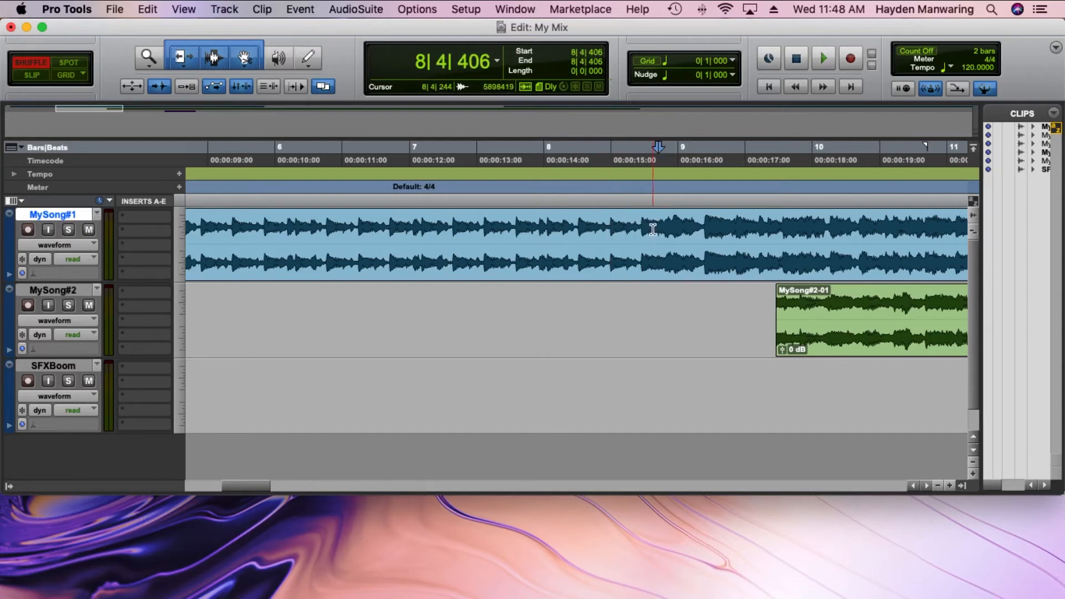
pyautogui.click(31, 76)
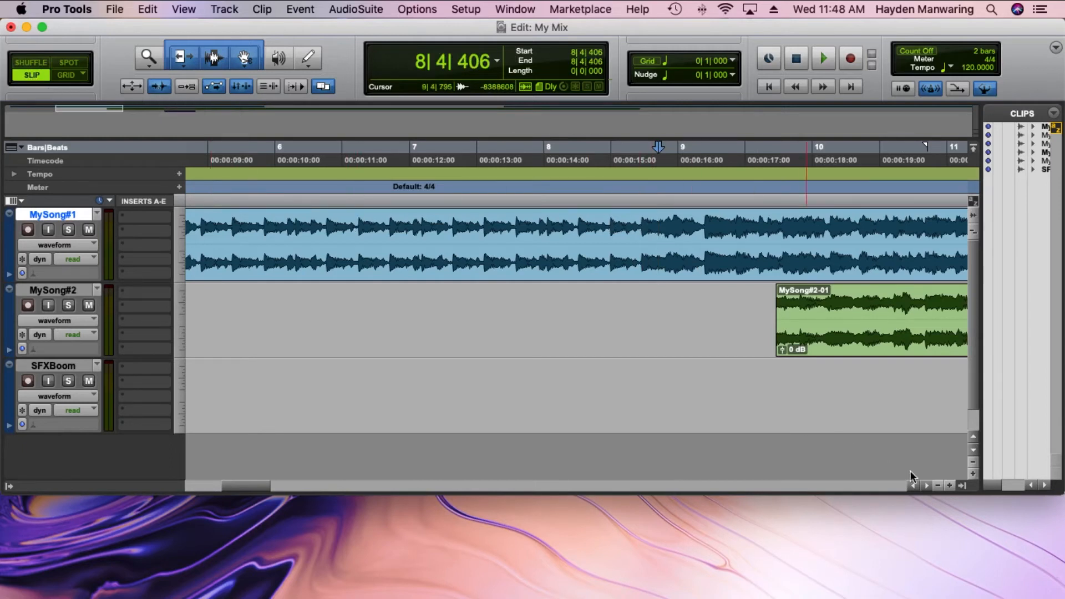
pyautogui.click(937, 485)
pyautogui.click(938, 484)
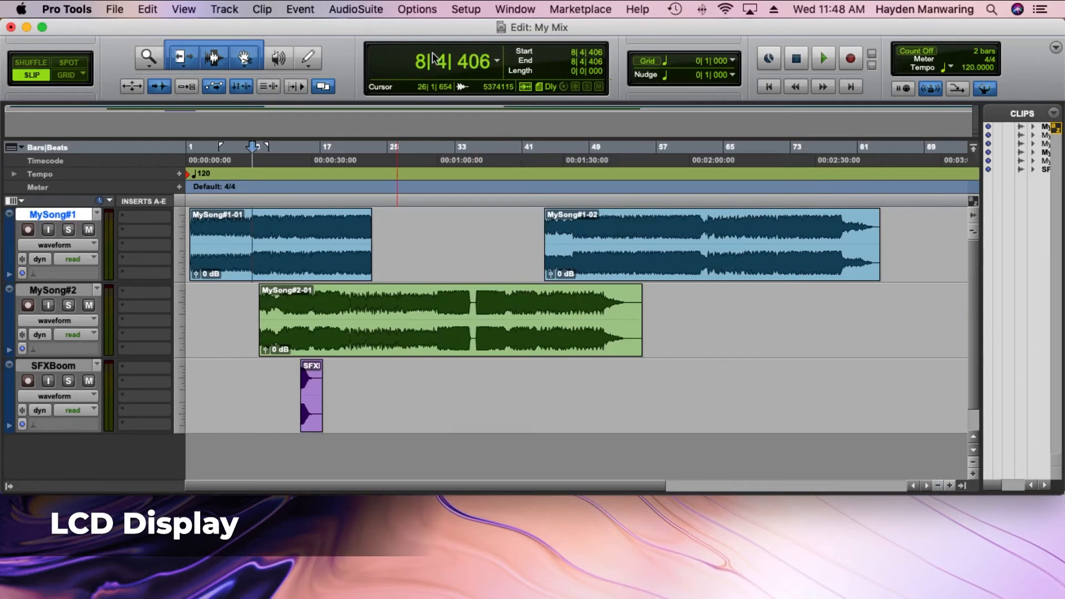
# - Set the main counter to Min:Secs and move the timeline position to 1:57.028
pyautogui.click(498, 62)
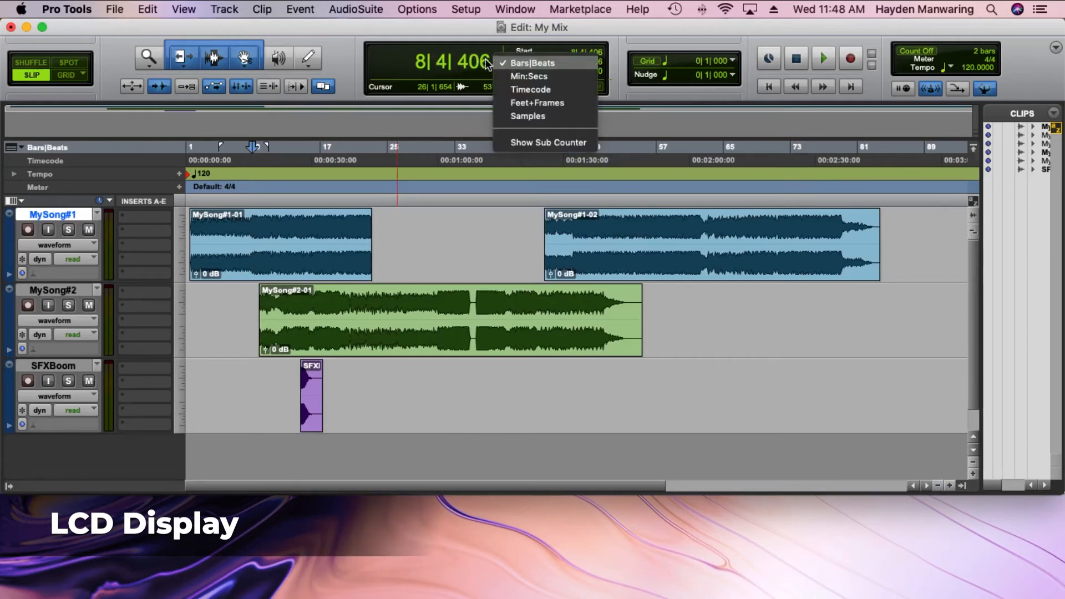
pyautogui.click(511, 76)
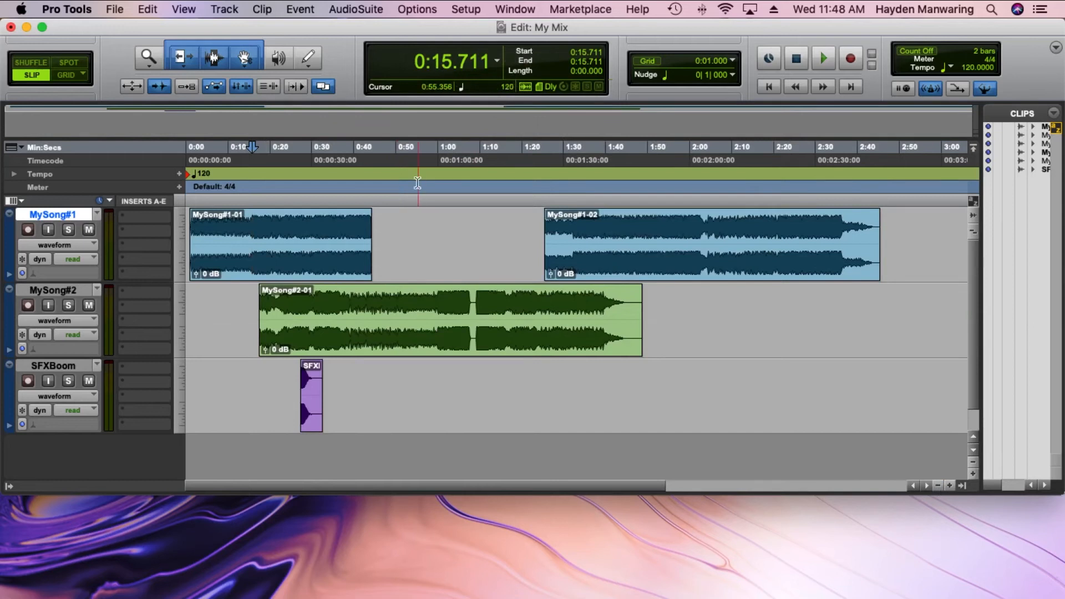
pyautogui.moveTo(402, 150); pyautogui.dragTo(677, 147)
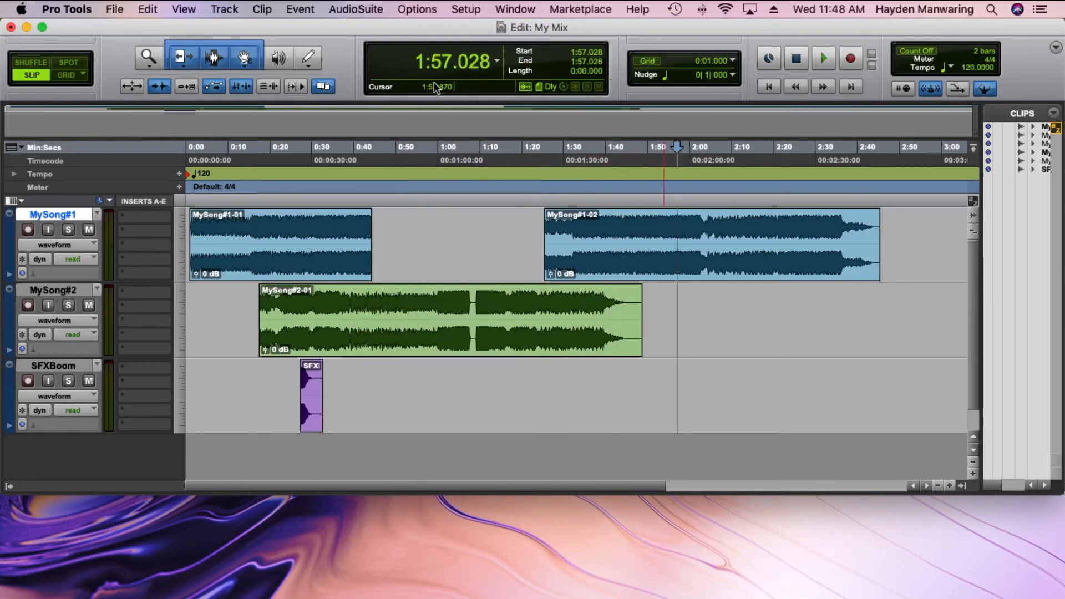
pyautogui.hscroll(3, 420, 61)
pyautogui.hscroll(-3, 514, 202)
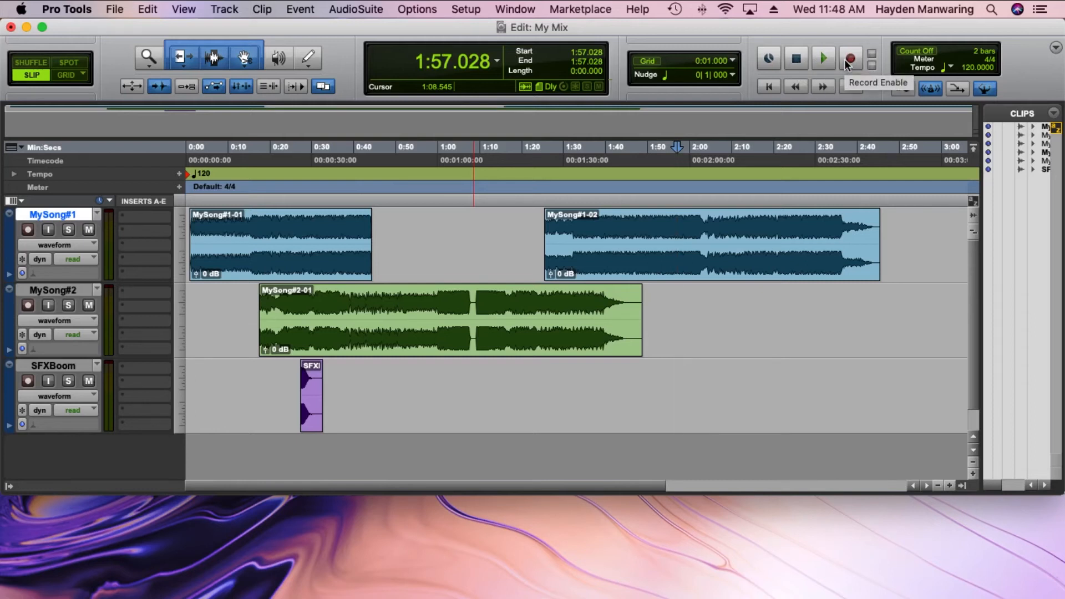
# - Try fast forward, rewind and go to end in the transport, and return to the session start
pyautogui.click(824, 86)
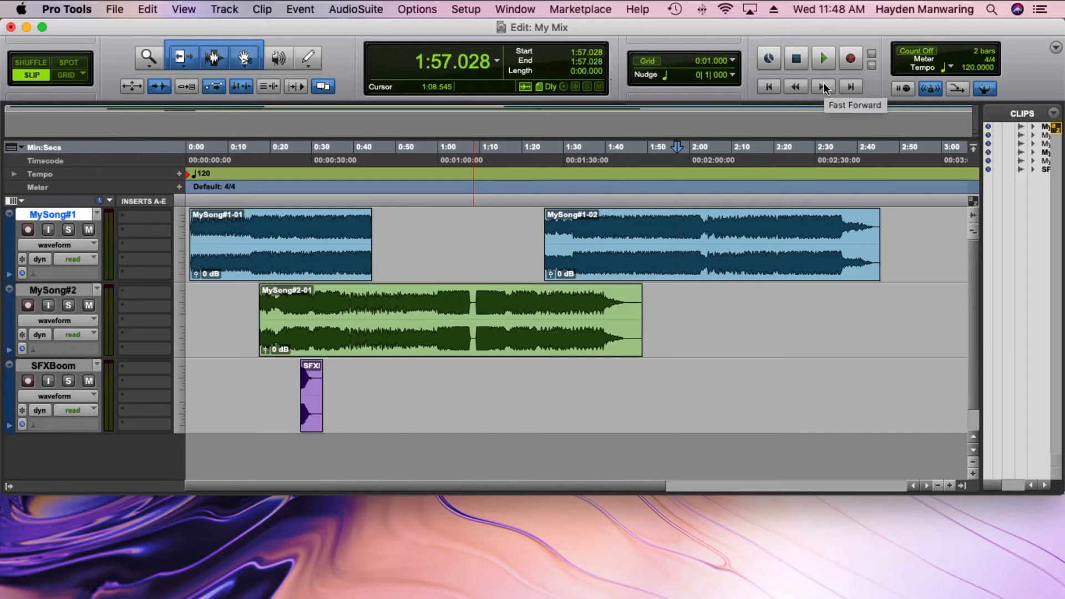
pyautogui.click(797, 86)
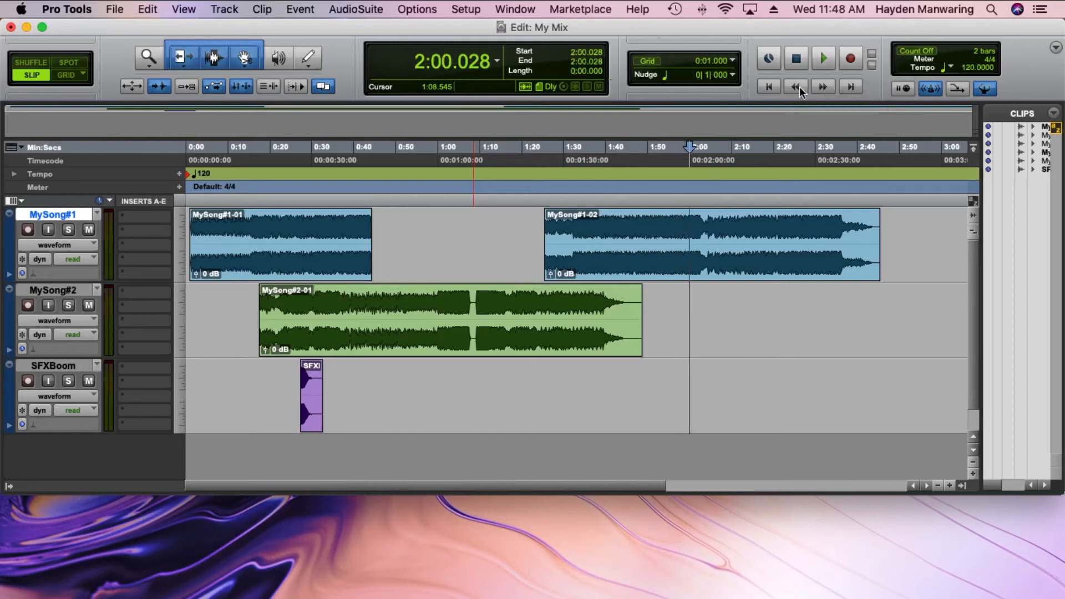
pyautogui.click(852, 86)
pyautogui.click(769, 86)
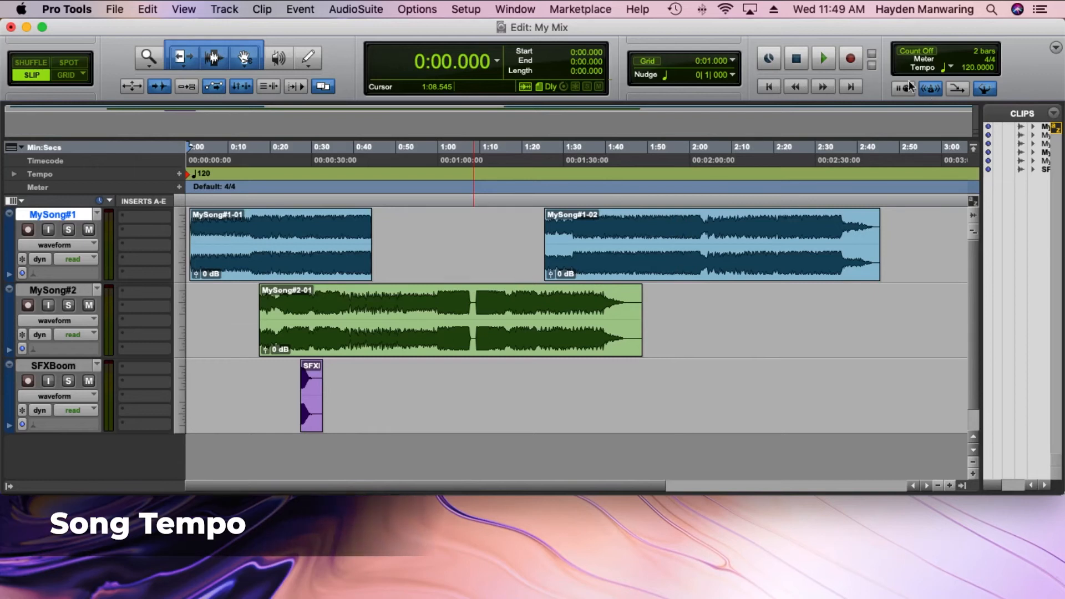
# - Set the session tempo to 111 BPM
pyautogui.moveTo(969, 69); pyautogui.dragTo(971, 59)
pyautogui.moveTo(969, 69); pyautogui.dragTo(969, 75)
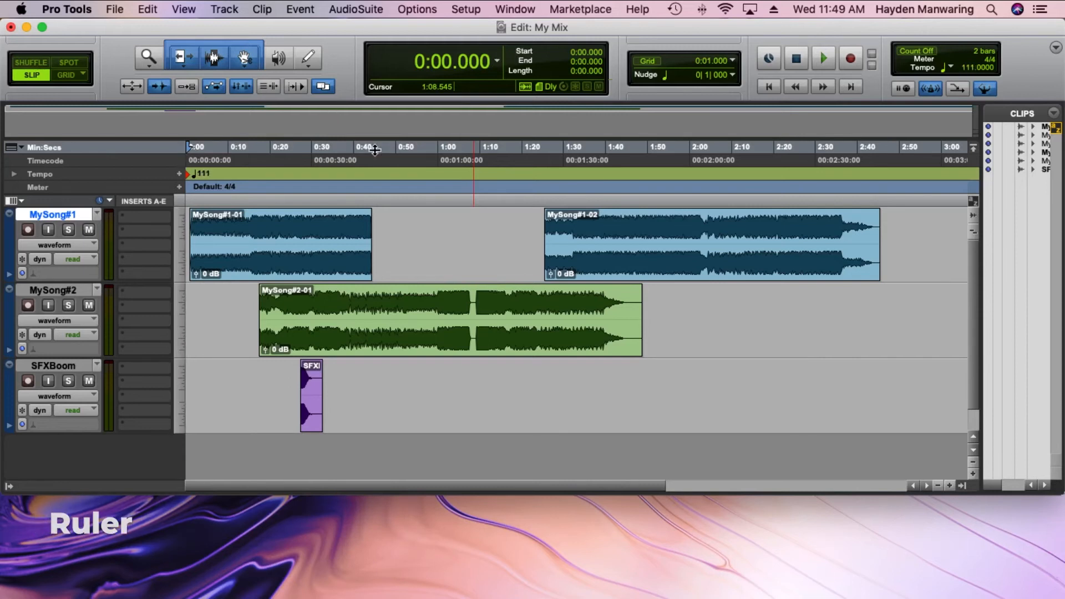
# - Try ruler selections that span all tracks and compare them with selections made on individual tracks
pyautogui.moveTo(372, 147); pyautogui.dragTo(579, 146)
pyautogui.click(602, 149)
pyautogui.click(492, 224)
pyautogui.moveTo(624, 224); pyautogui.dragTo(627, 224)
pyautogui.click(743, 227)
pyautogui.click(474, 227)
pyautogui.click(381, 147)
pyautogui.moveTo(382, 148); pyautogui.dragTo(618, 150)
pyautogui.click(703, 297)
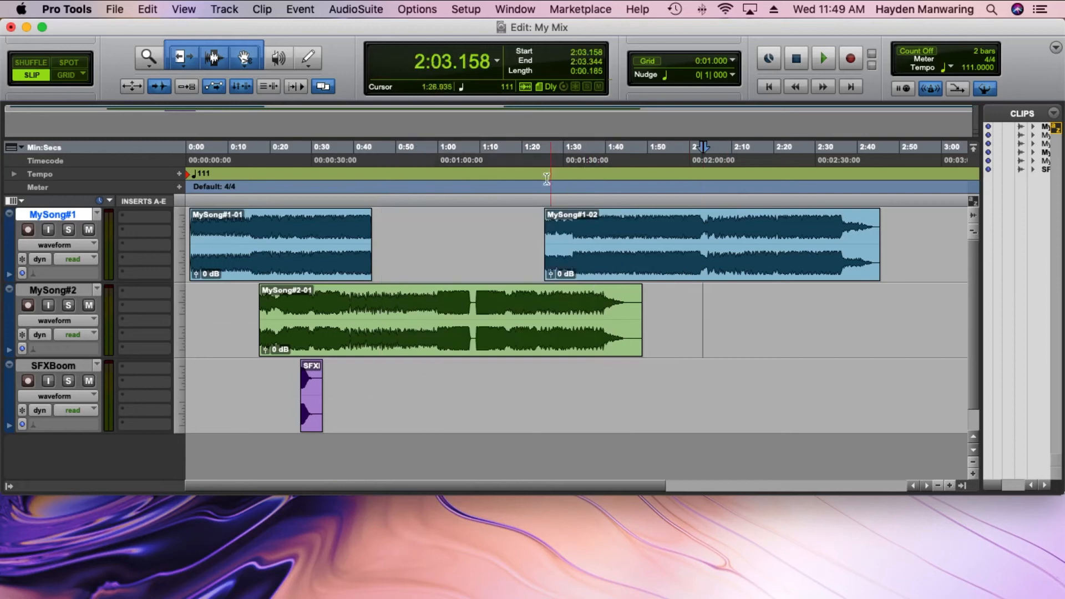
pyautogui.moveTo(457, 146); pyautogui.dragTo(641, 148)
pyautogui.click(701, 228)
pyautogui.moveTo(764, 228); pyautogui.dragTo(577, 227)
# - Select 1:15.975 to 1:41.982 across all tracks with the ruler, delete that section and undo the deletion
pyautogui.moveTo(506, 148); pyautogui.dragTo(614, 176)
pyautogui.press('Delete')
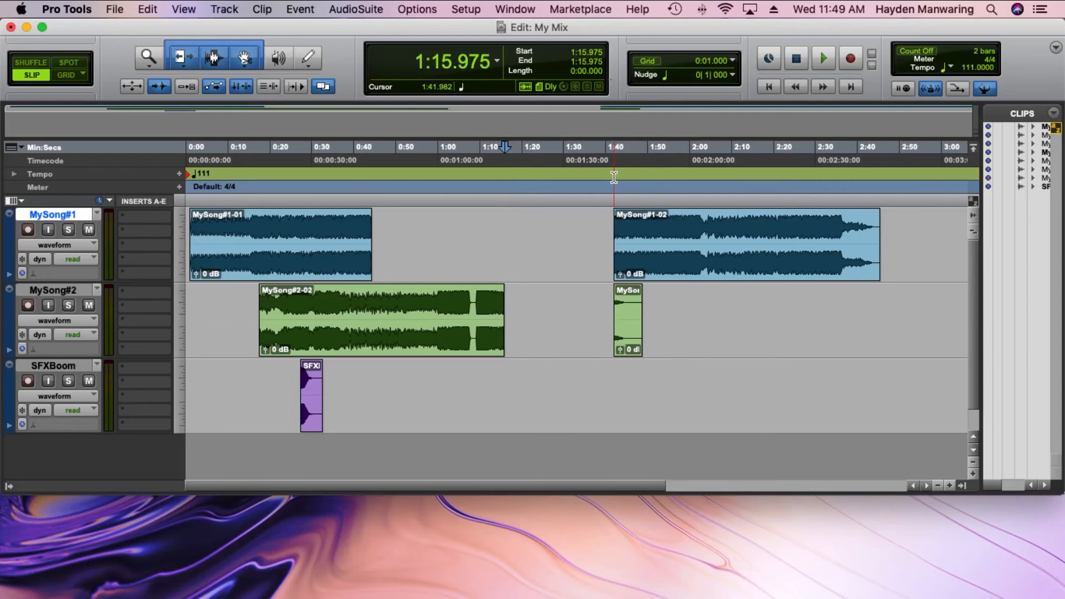
pyautogui.press('super+z')
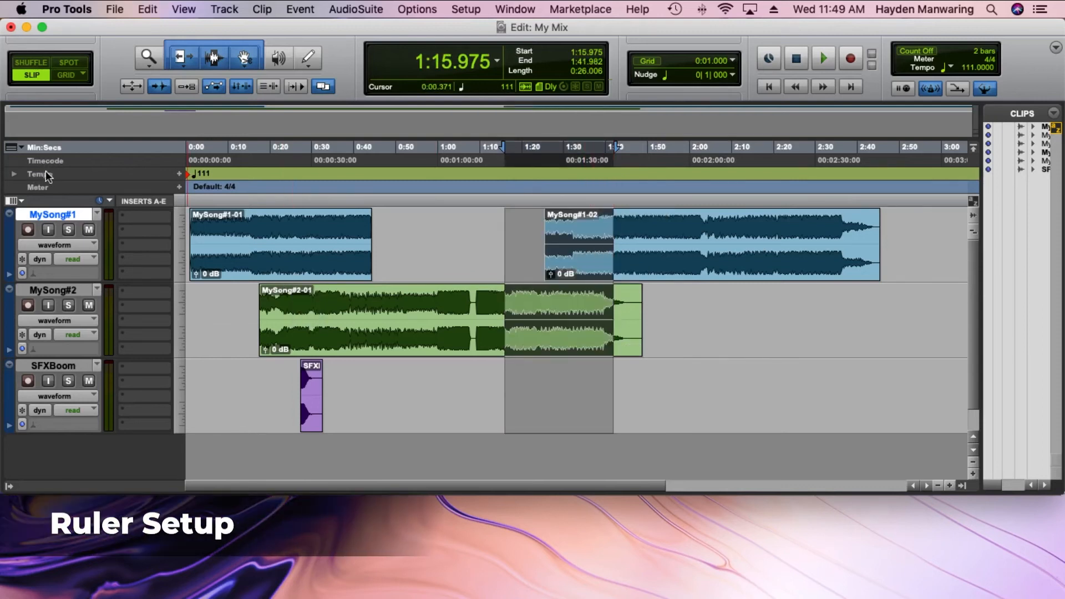
# - Make Timecode the main time scale and examine the list of rulers that can be shown
pyautogui.click(78, 161)
pyautogui.rightClick(88, 159)
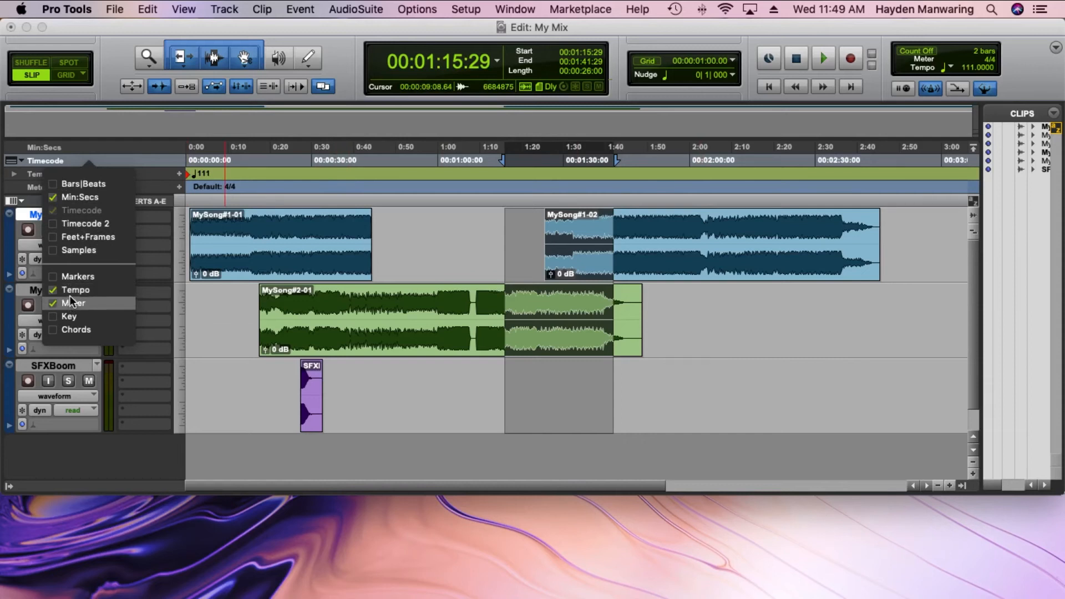
pyautogui.click(97, 161)
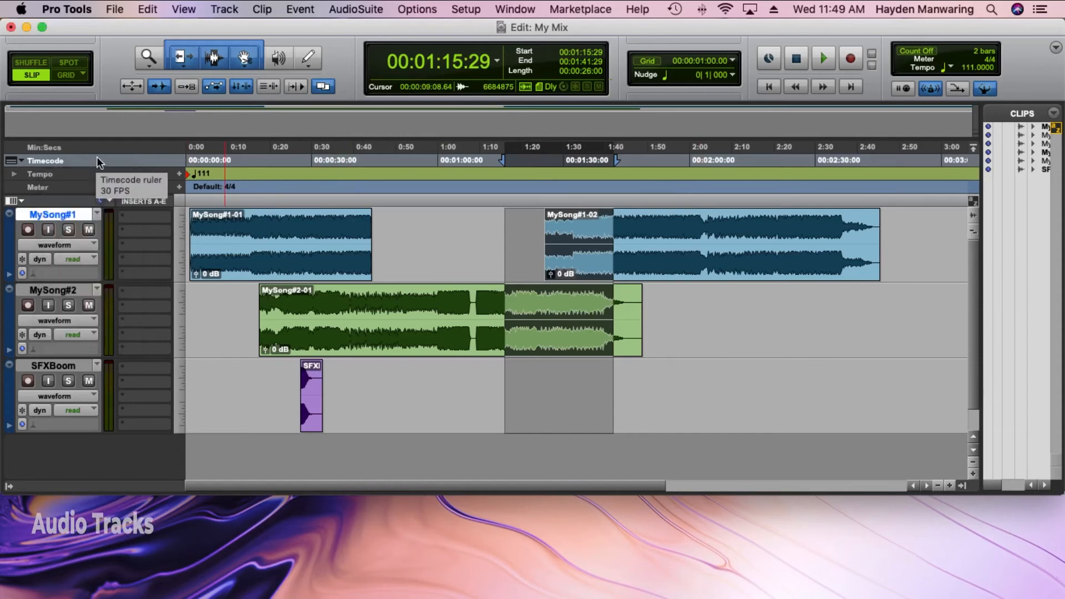
# - Turn input monitoring and solo on the MySong#1 track on and off again
pyautogui.click(48, 229)
pyautogui.click(70, 230)
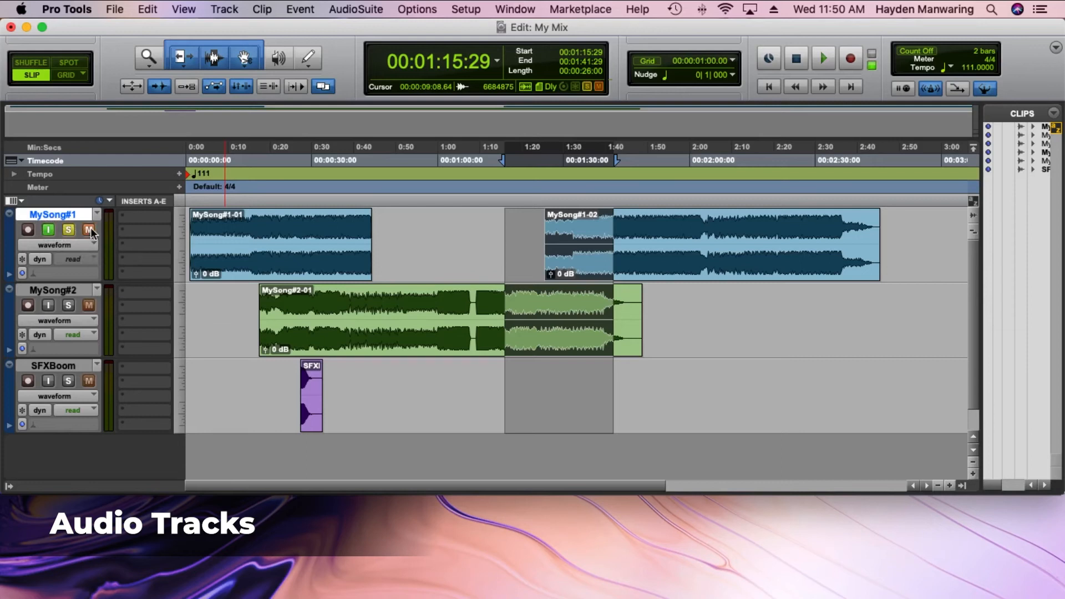
pyautogui.click(49, 230)
pyautogui.click(68, 230)
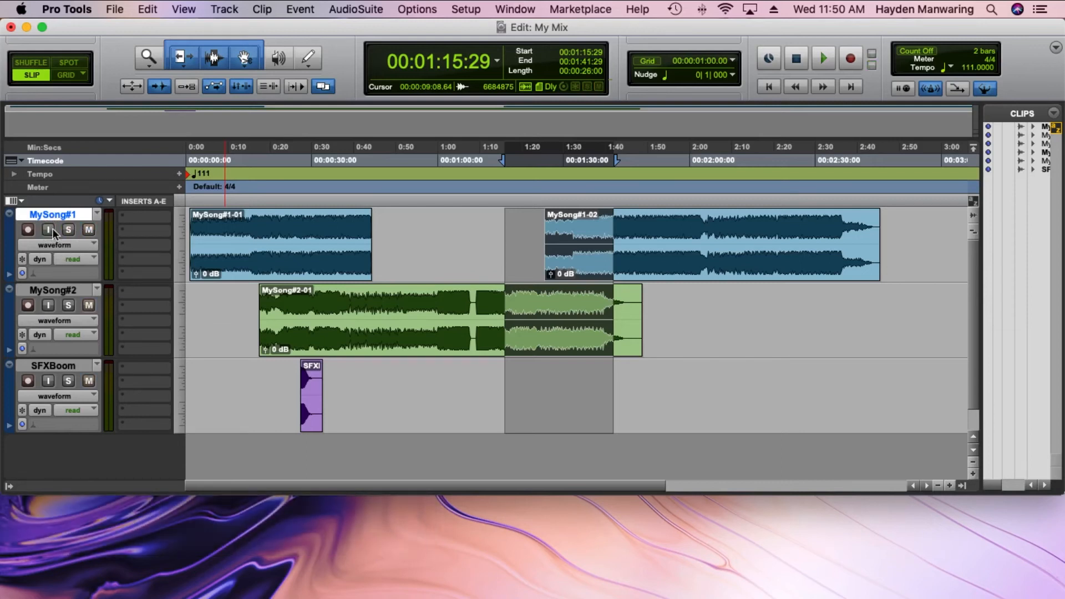
# - Solo the MySong#1 track and play a short passage from 00:00:27:25
pyautogui.click(68, 232)
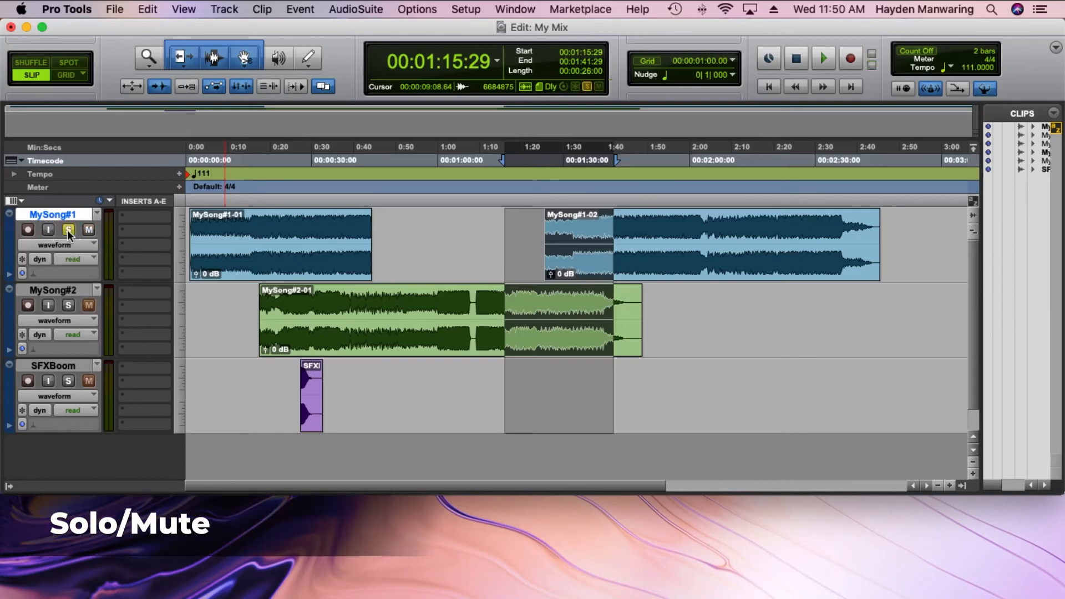
pyautogui.click(303, 223)
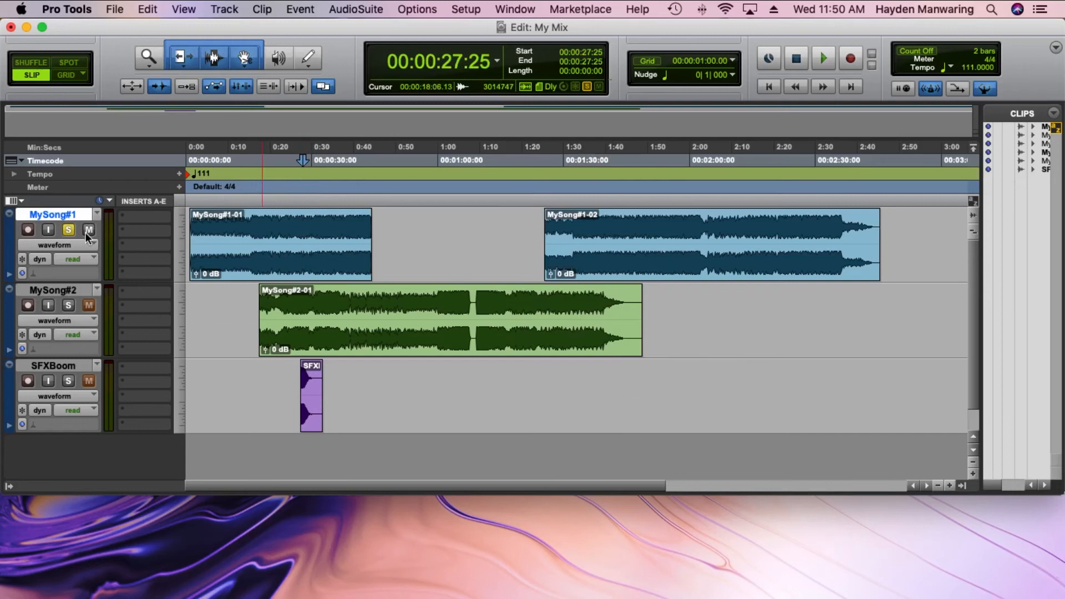
pyautogui.press('space')
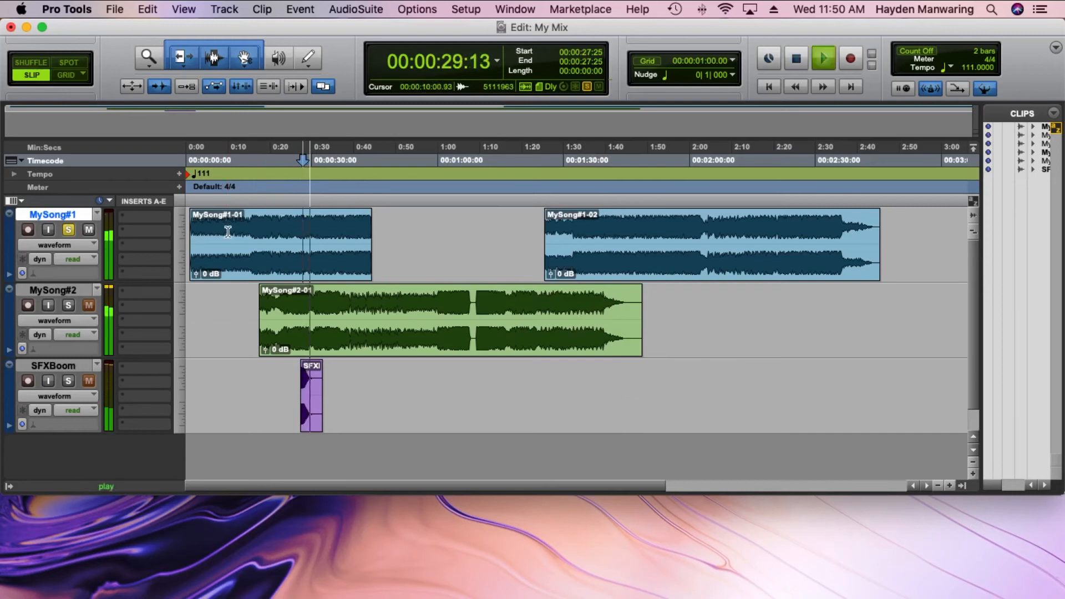
pyautogui.press('space')
# - Unsolo and mute the MySong#1 track, and play a short passage from 00:00:27:25 with it silenced
pyautogui.click(69, 229)
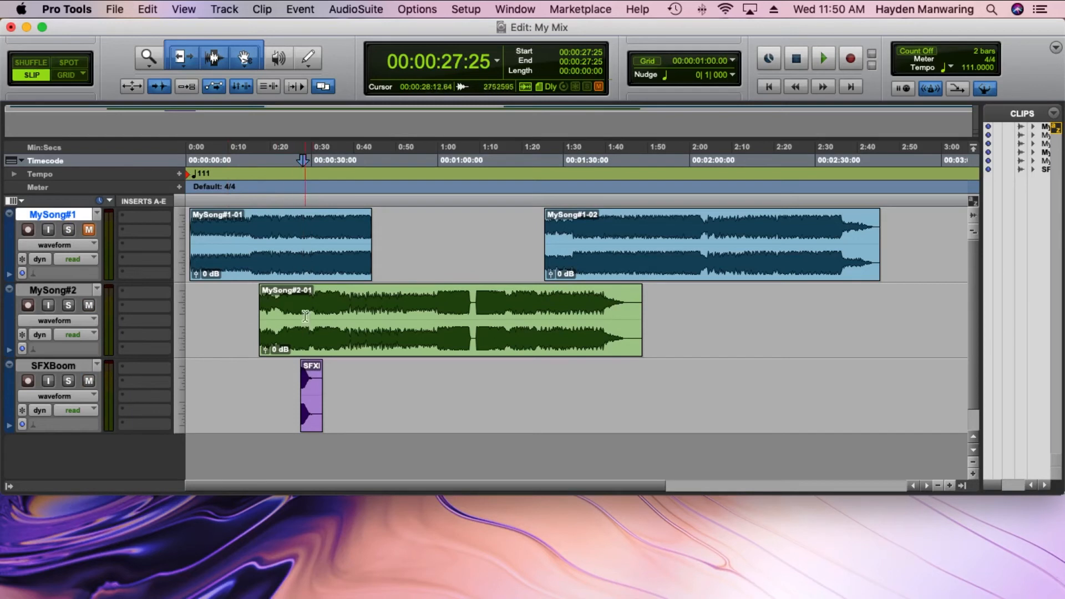
pyautogui.press('space')
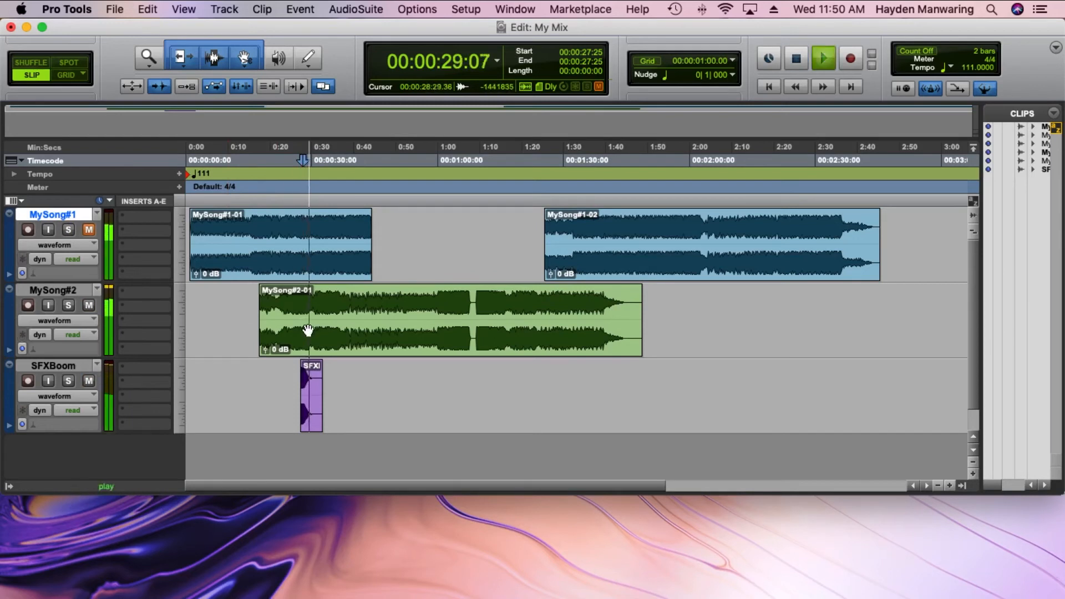
pyautogui.press('space')
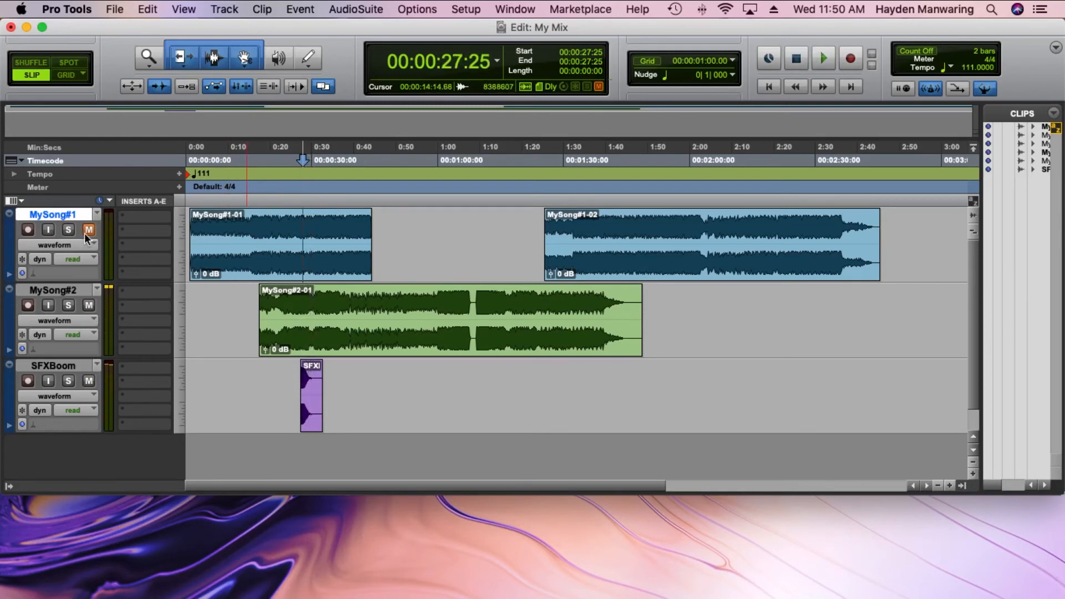
# - Switch the MySong#1 track view to volume
pyautogui.click(82, 245)
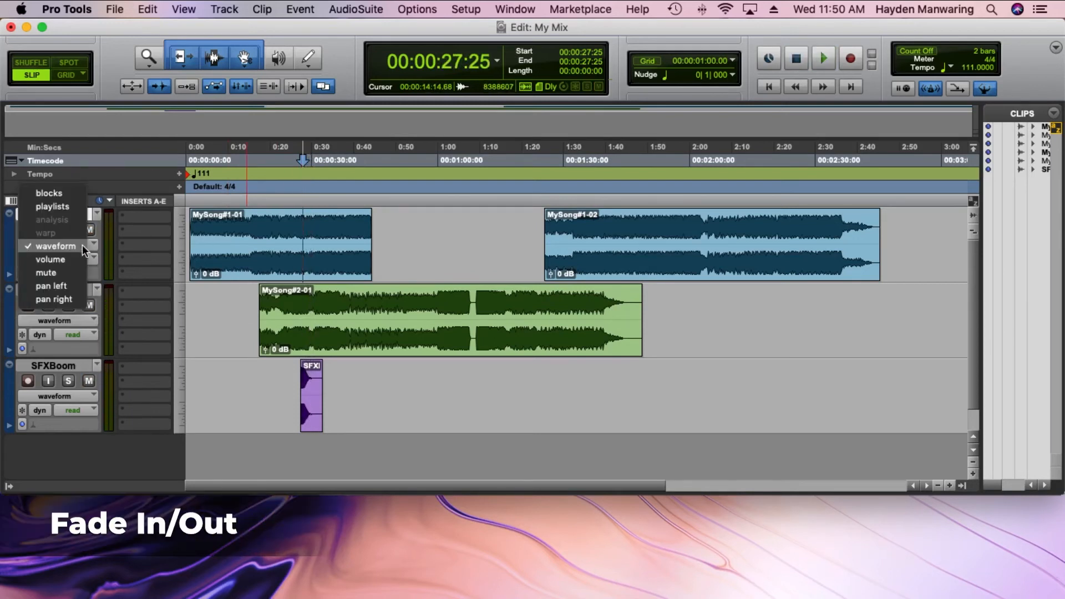
pyautogui.click(56, 260)
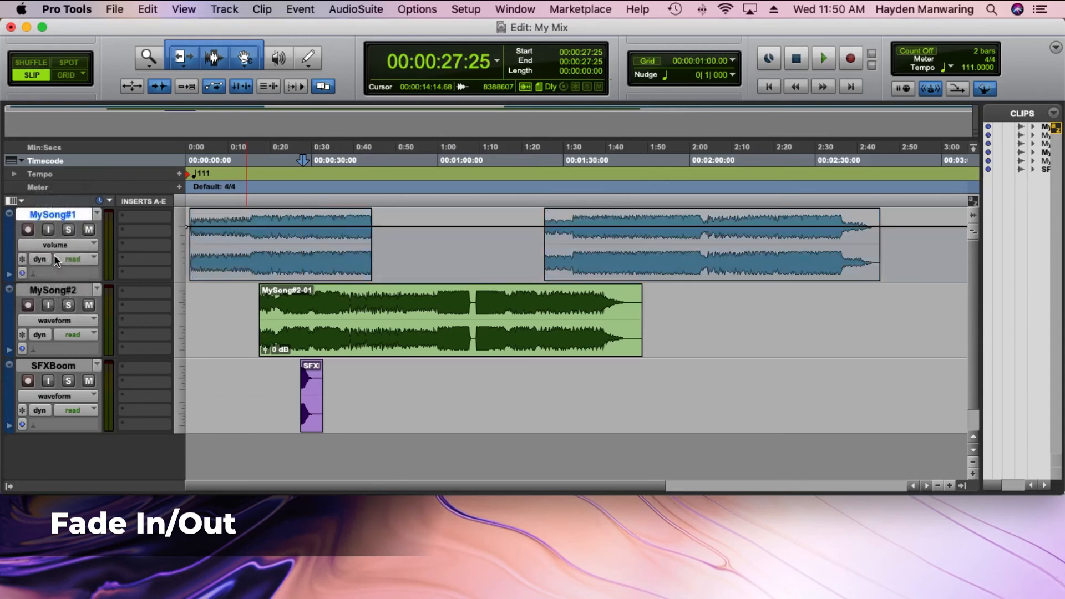
pyautogui.click(69, 248)
pyautogui.click(70, 248)
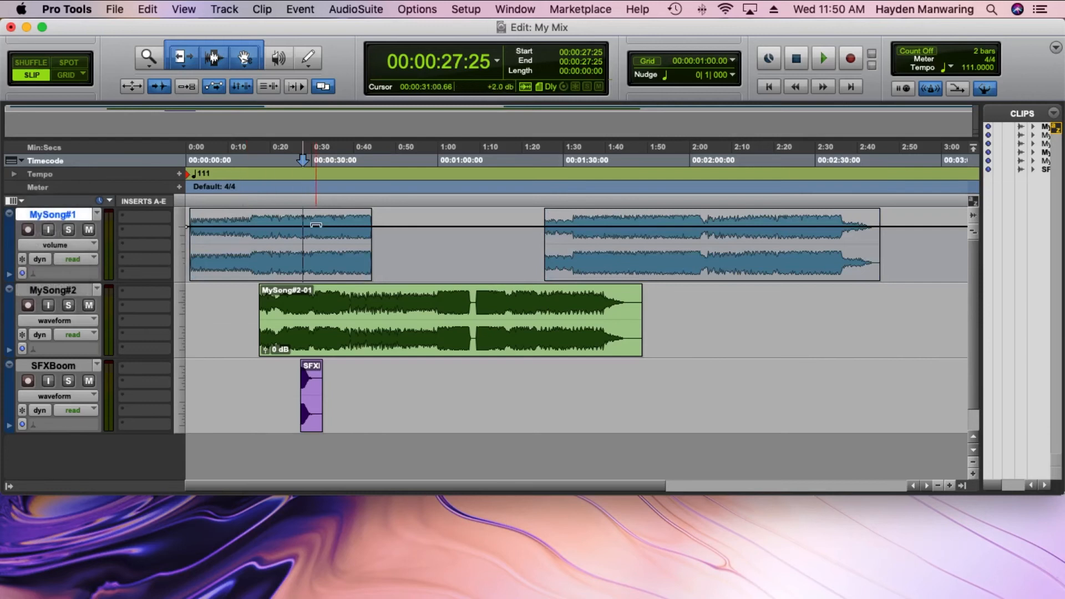
# - Draw a volume automation fade-out at the end of the first MySong#1 clip and play it soloed from 00:00:38:07
pyautogui.click(353, 227)
pyautogui.moveTo(372, 228); pyautogui.dragTo(363, 279)
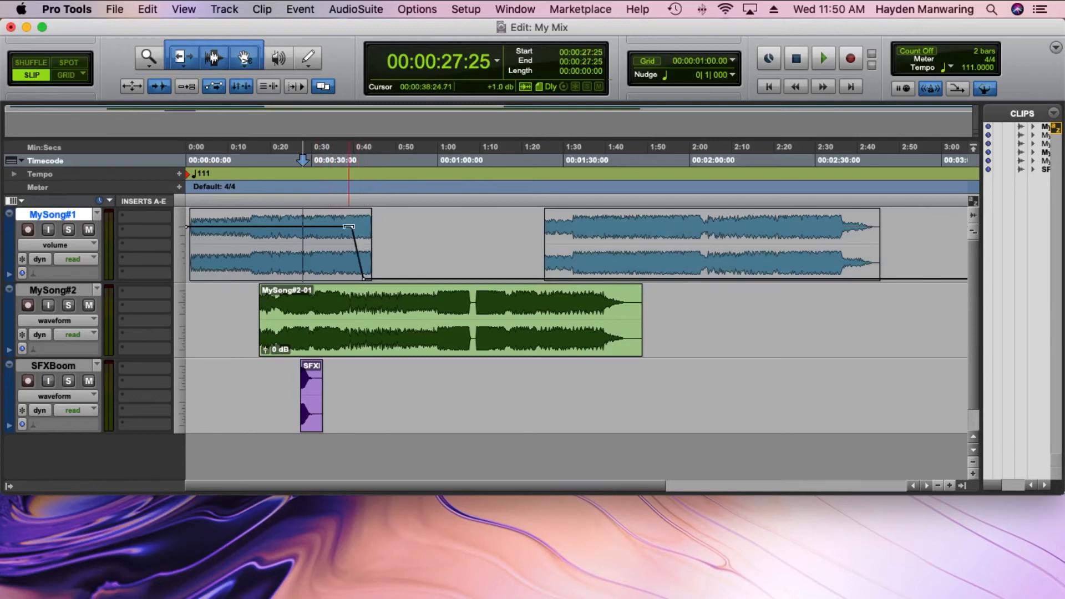
pyautogui.click(346, 241)
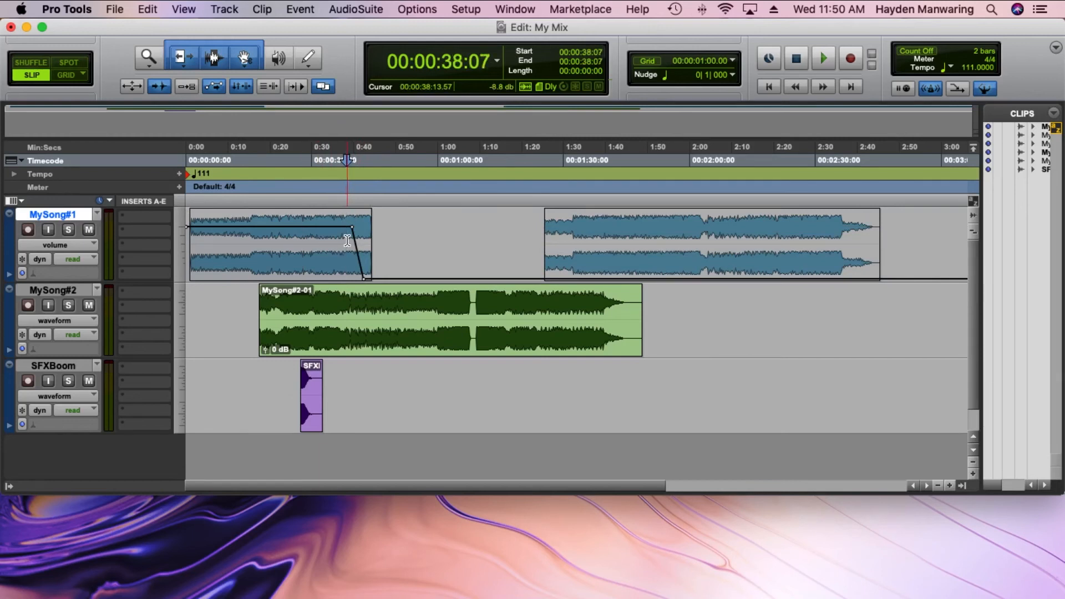
pyautogui.hotkey('shift', 's')
pyautogui.press('space')
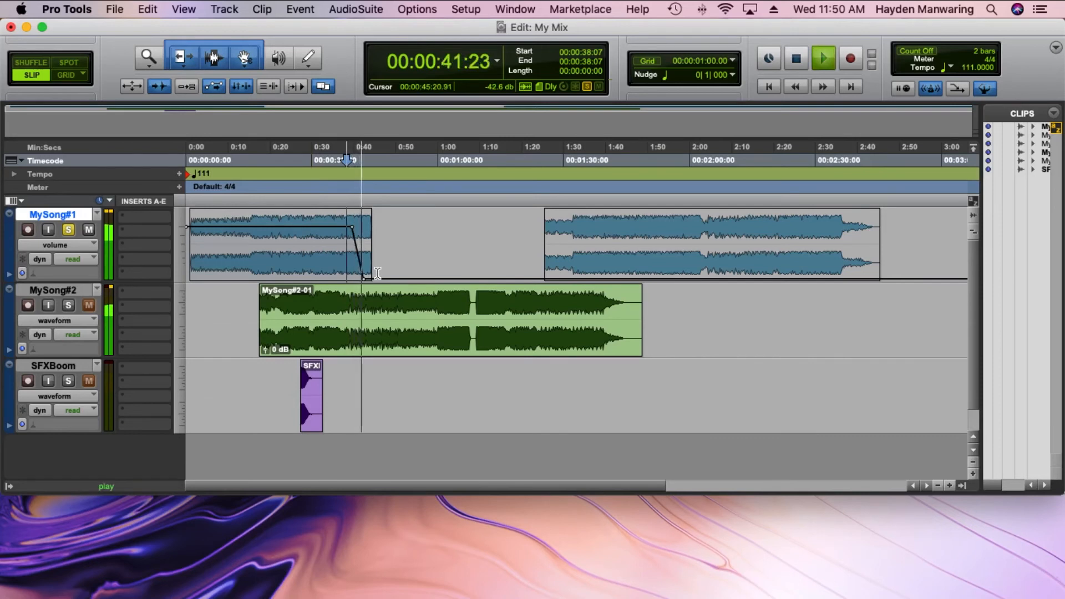
pyautogui.press('space')
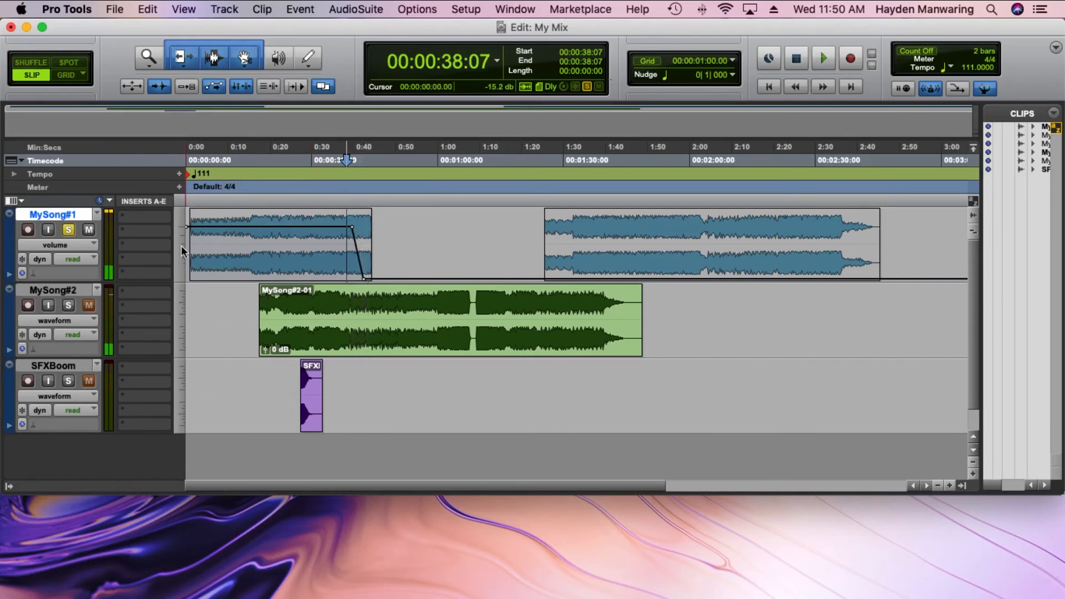
pyautogui.hotkey('shift', 's')
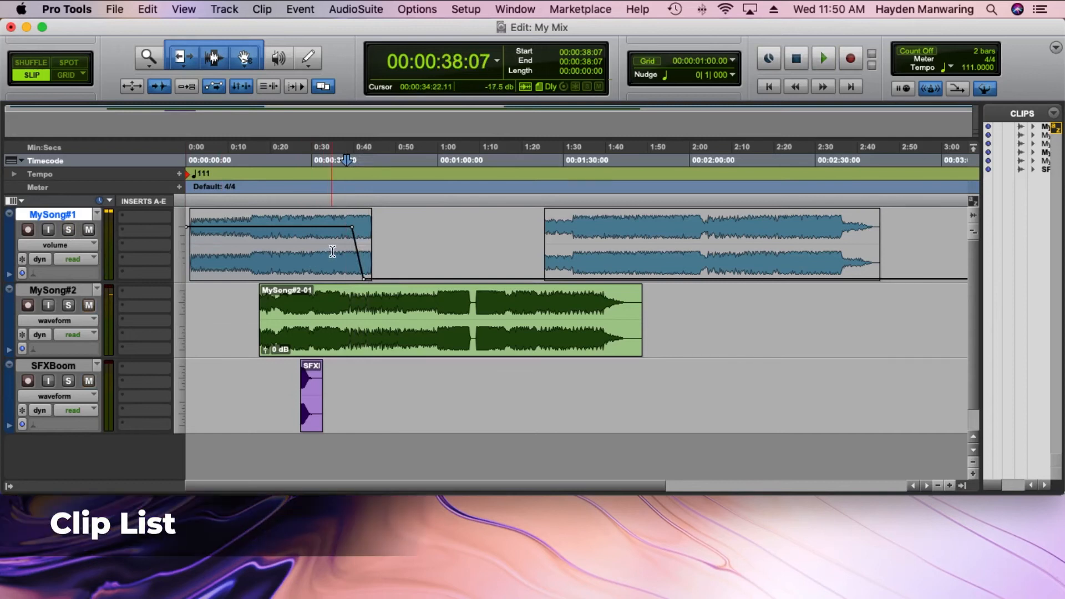
# - Delete the SFXBoom clip from its track and place it again from the clip list at about 00:00:28:18
pyautogui.hscroll(1, 1033, 194)
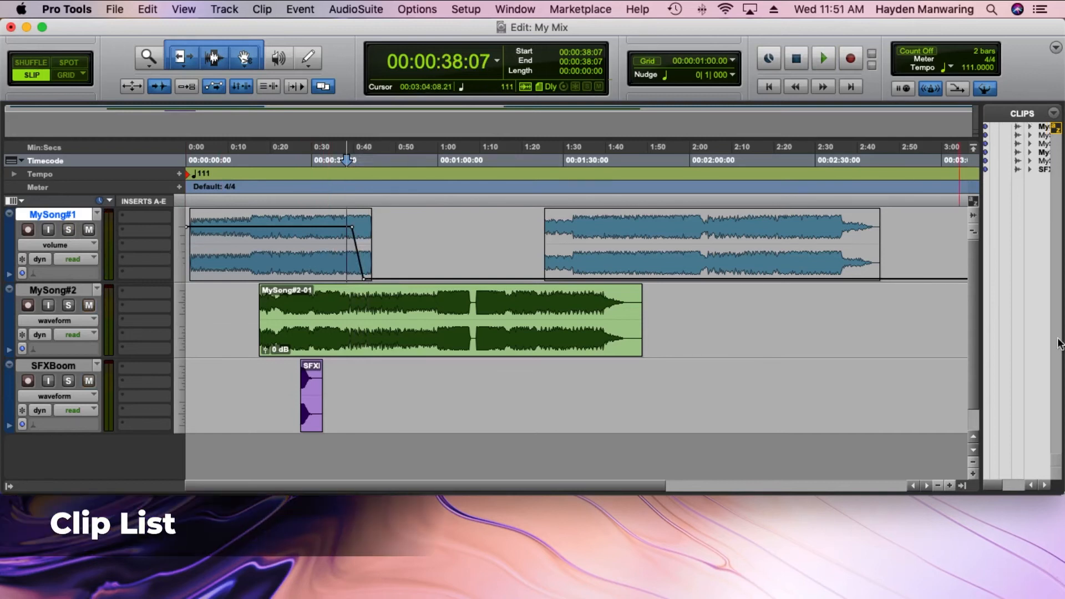
pyautogui.hscroll(3, 1025, 251)
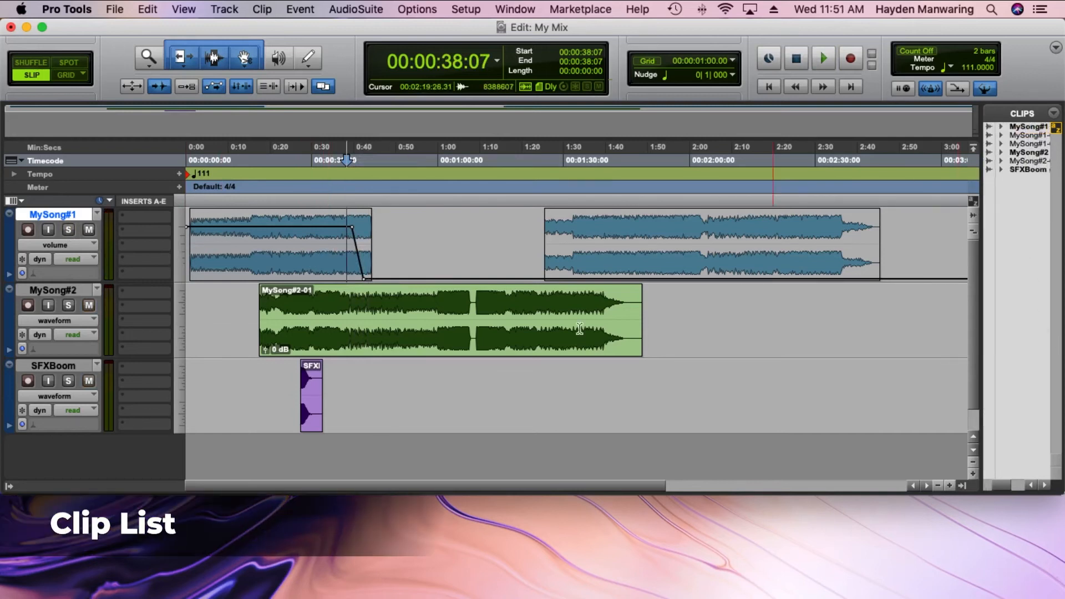
pyautogui.click(314, 415)
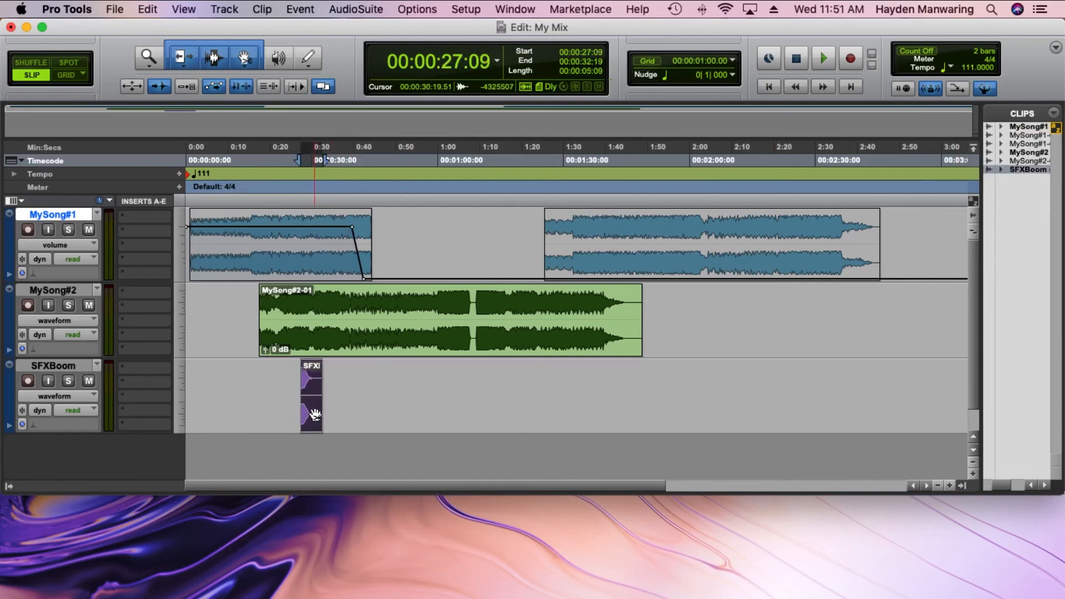
pyautogui.press('Delete')
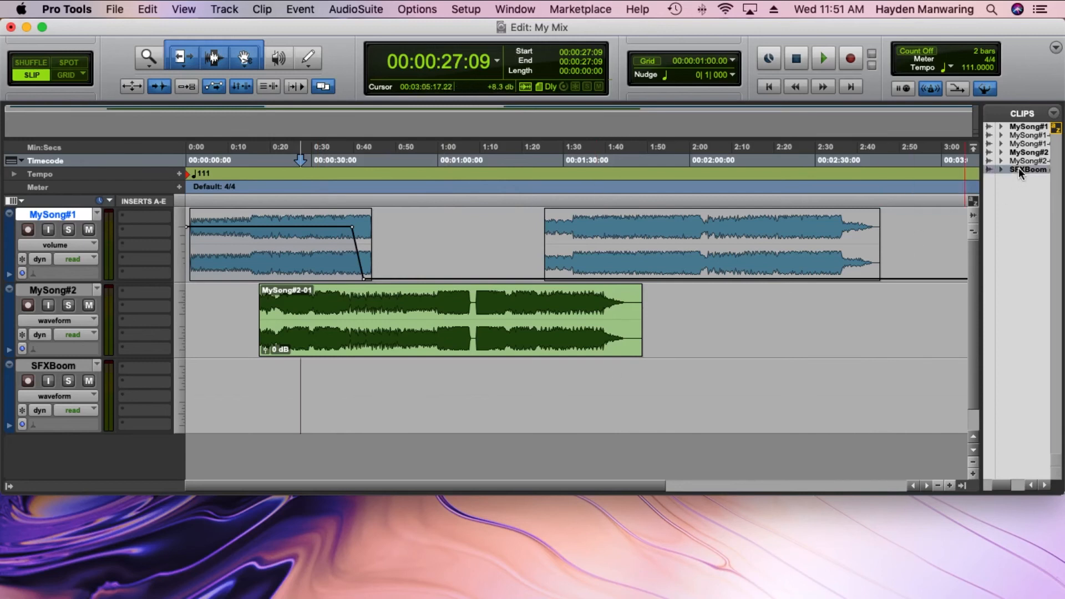
pyautogui.moveTo(1029, 170); pyautogui.dragTo(305, 408)
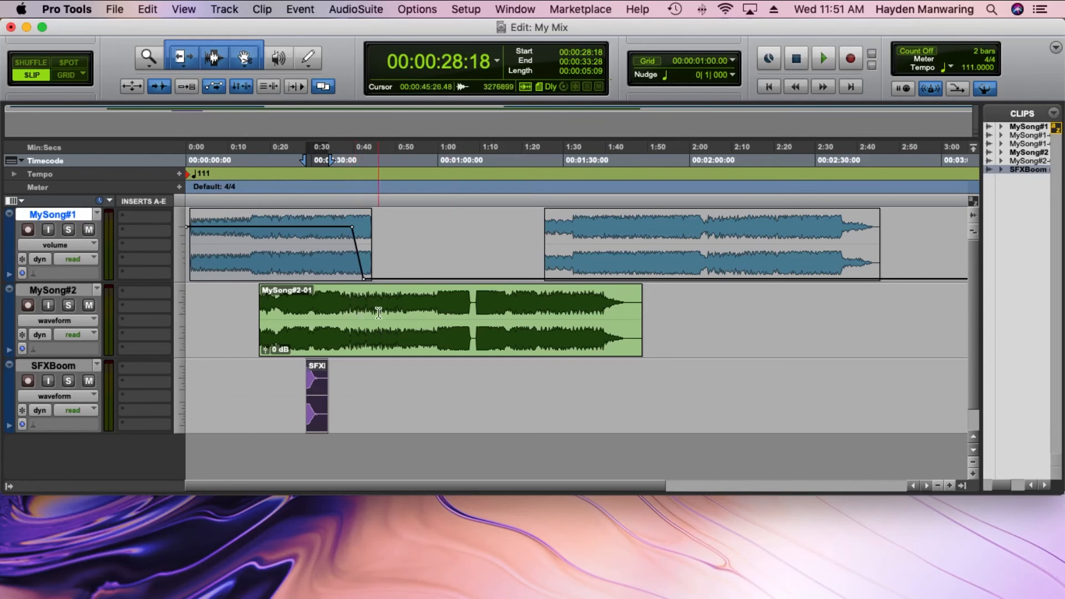
pyautogui.click(375, 328)
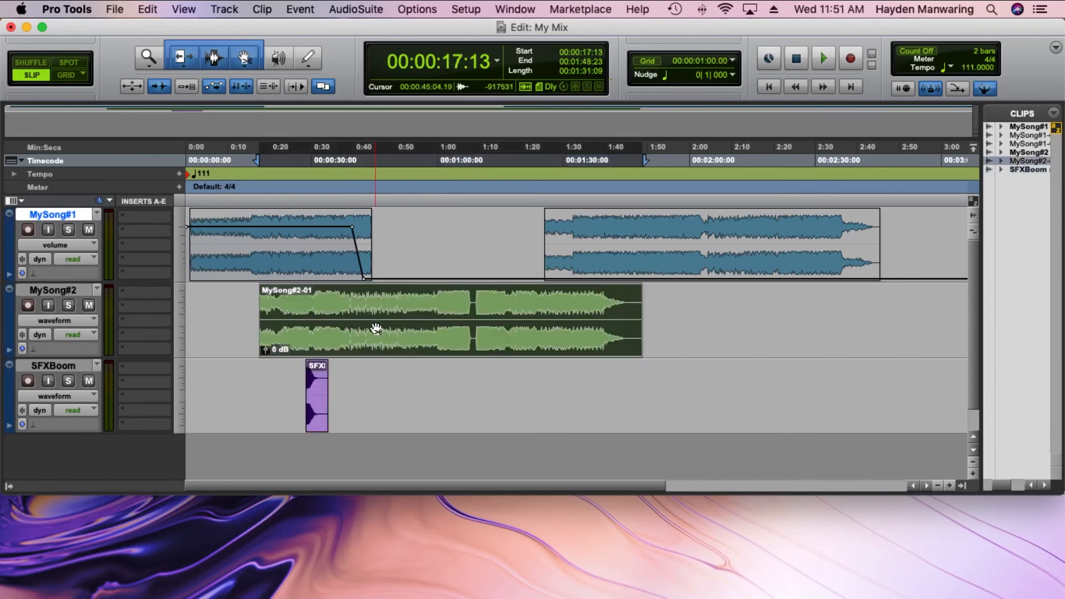
# - Switch the MySong#1 track view back to waveform
pyautogui.click(55, 245)
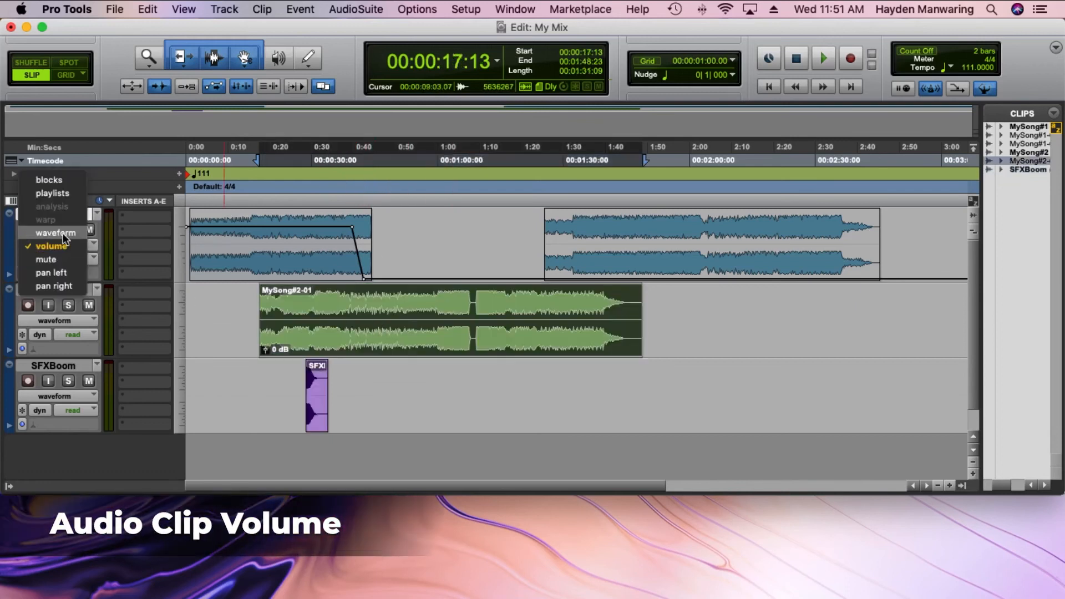
pyautogui.click(64, 238)
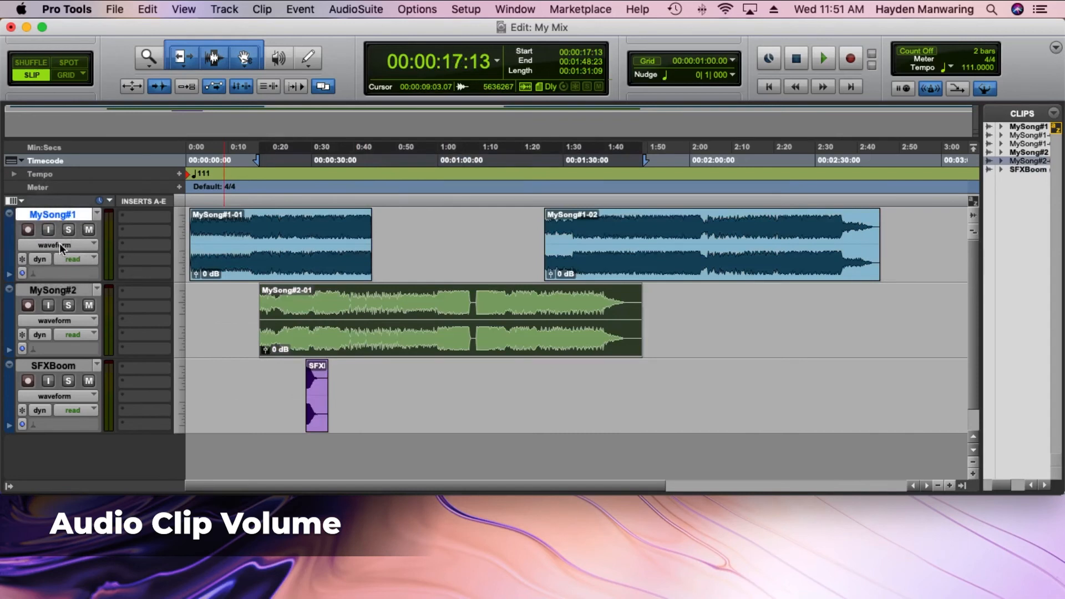
pyautogui.click(61, 246)
pyautogui.click(60, 246)
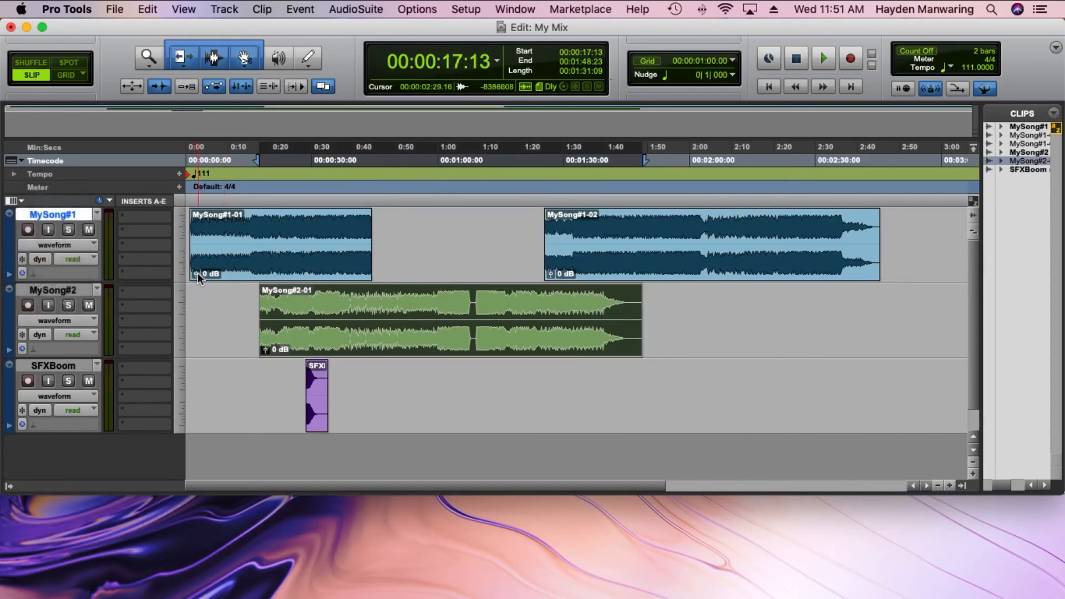
# - Set the clip gain of MySong#1-01 to -0.9 dB and that of the SFXBoom clip to +0.1 dB
pyautogui.moveTo(196, 274); pyautogui.dragTo(198, 276)
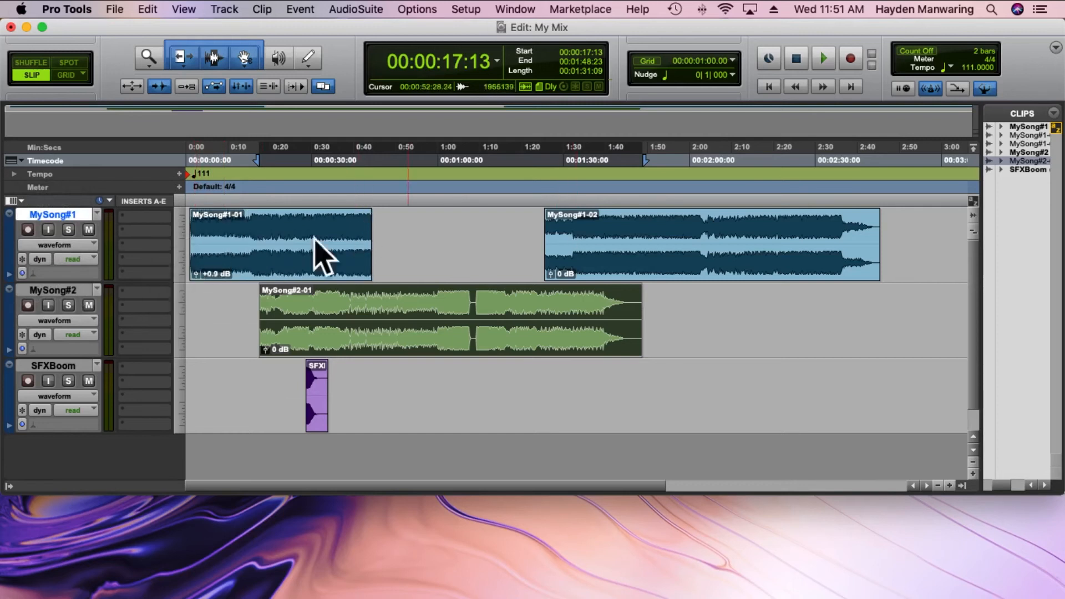
pyautogui.moveTo(194, 274); pyautogui.dragTo(195, 274)
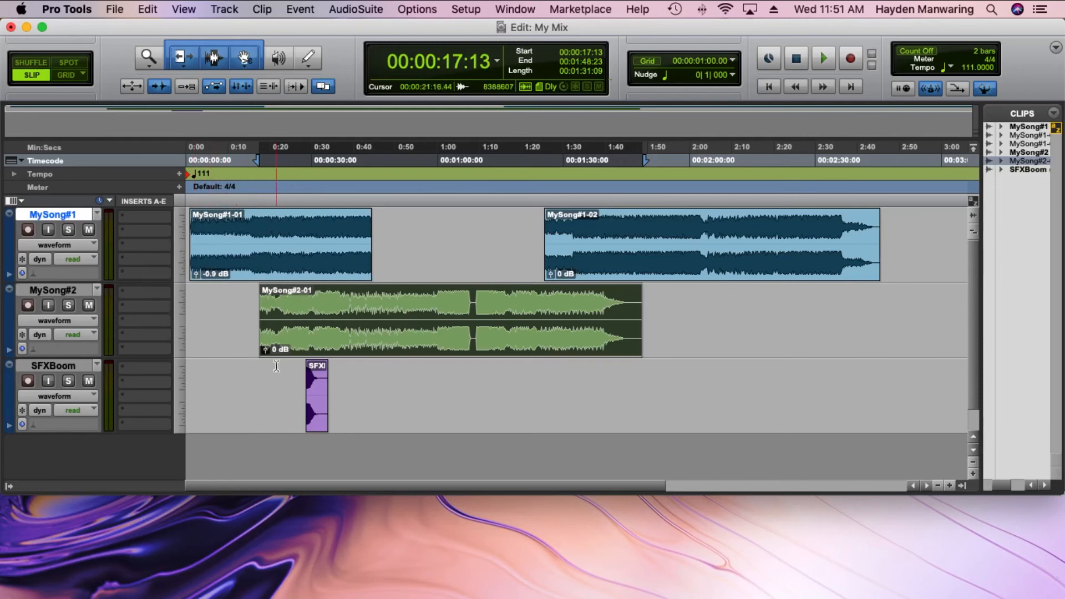
pyautogui.click(314, 385)
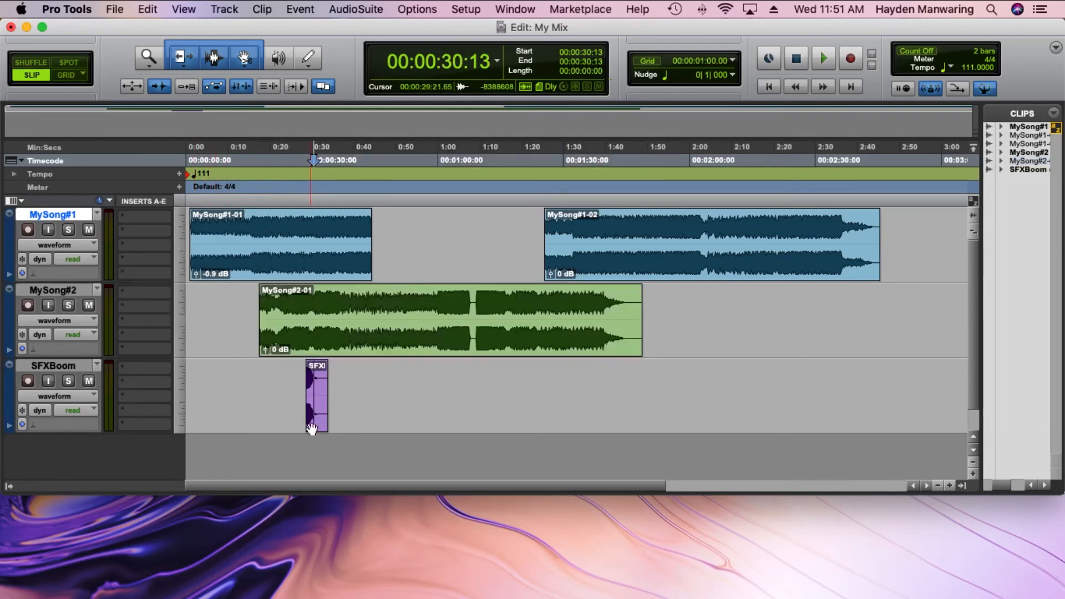
pyautogui.click(950, 486)
pyautogui.click(950, 486)
pyautogui.moveTo(555, 427); pyautogui.dragTo(551, 421)
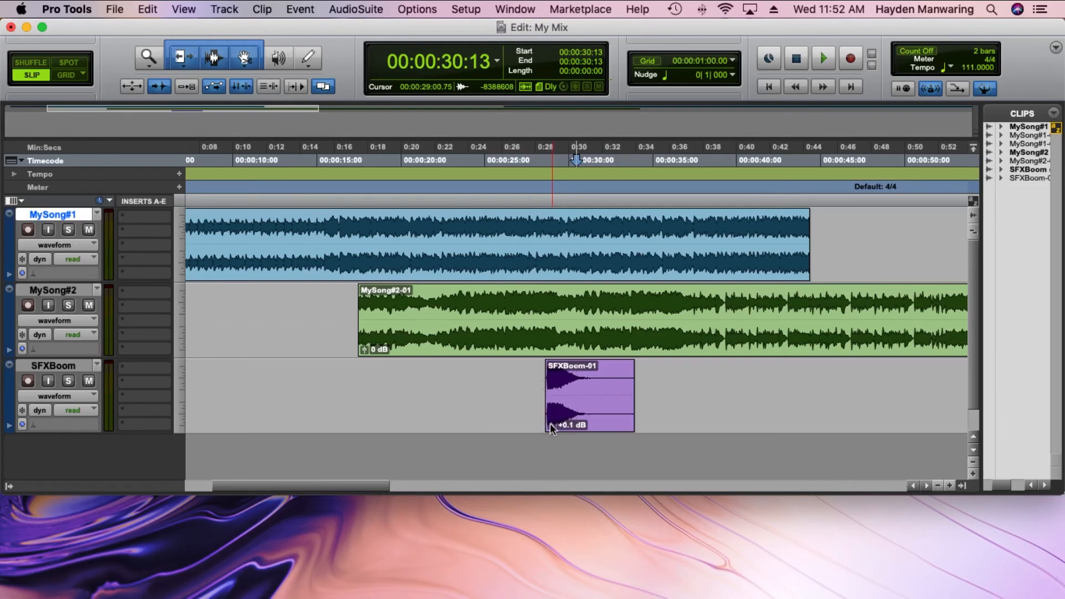
# - Zoom the timeline out and in horizontally, and zoom the tracks vertically to compare the zoom levels
pyautogui.click(938, 486)
pyautogui.click(938, 486)
pyautogui.click(937, 486)
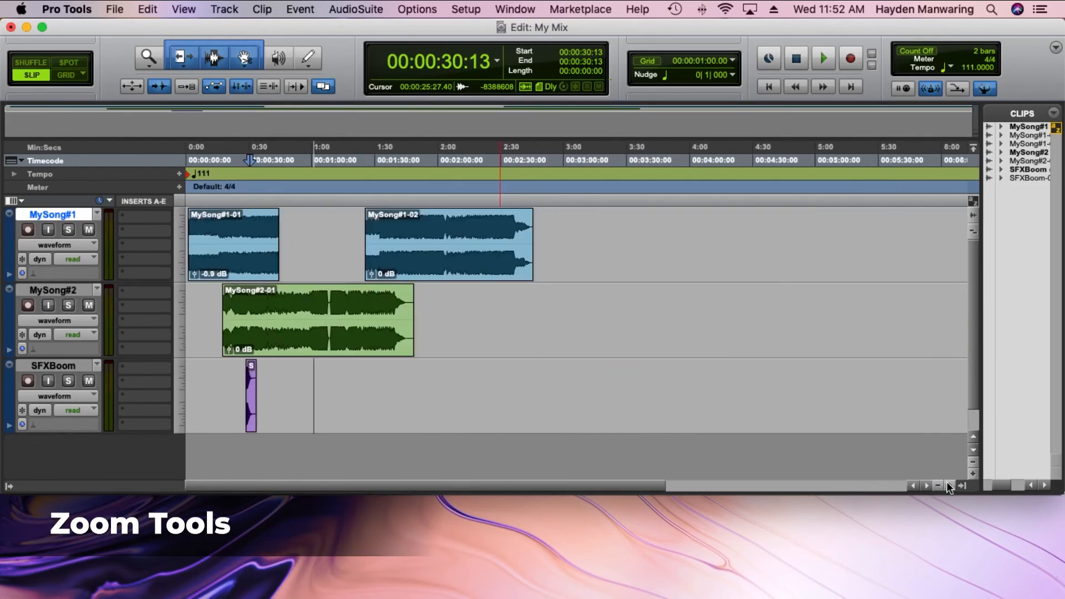
pyautogui.click(949, 486)
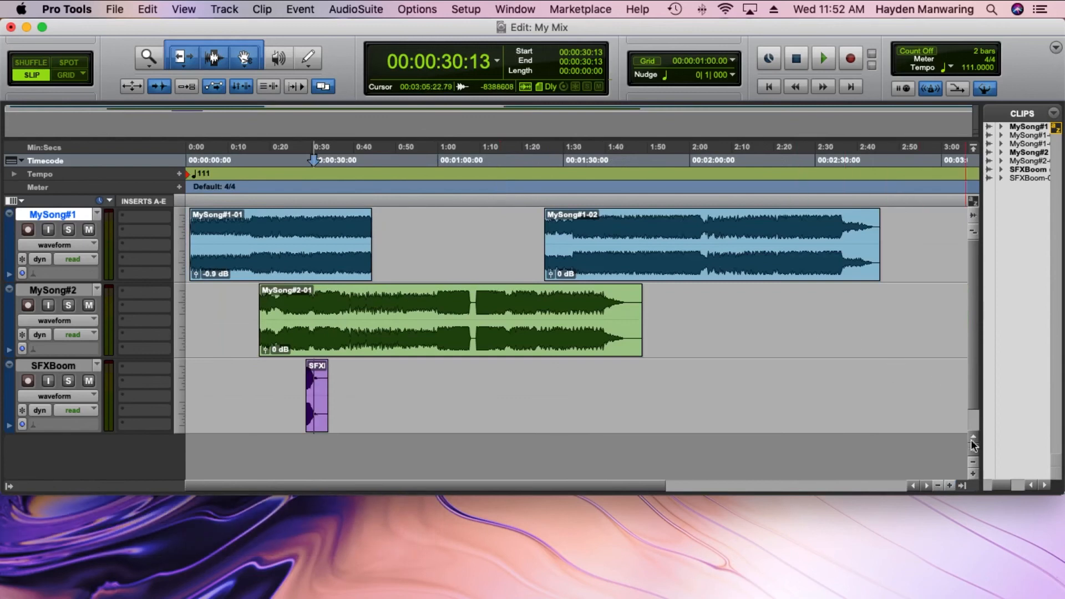
pyautogui.click(973, 462)
pyautogui.click(973, 473)
pyautogui.click(973, 473)
pyautogui.click(972, 462)
# - Turn solo on the MySong#1 track on and off, and set the MySong#1-02 clip gain to -0.9 dB
pyautogui.click(68, 229)
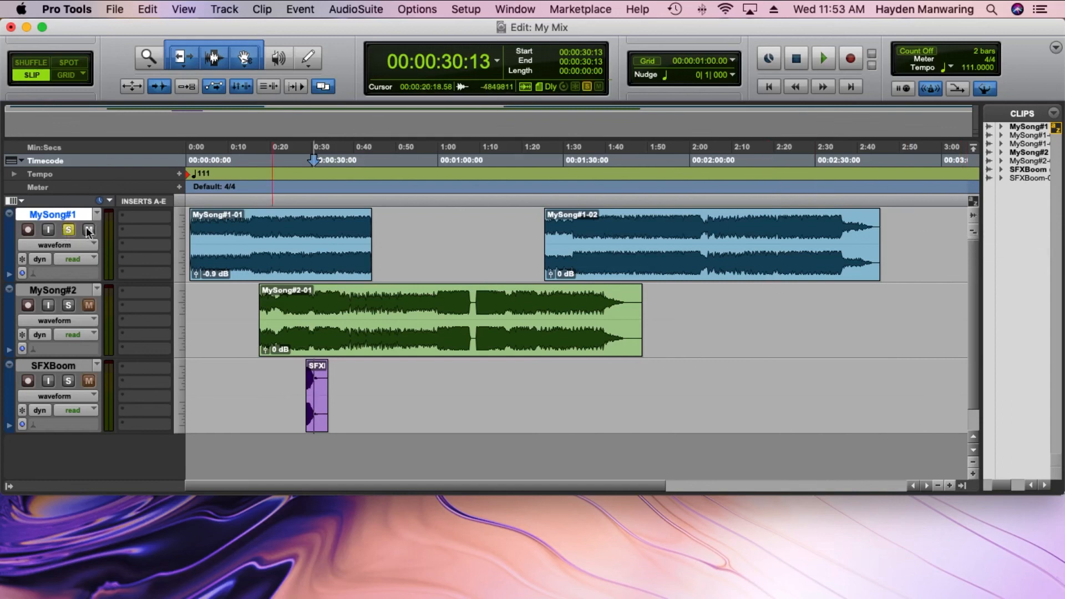
pyautogui.click(74, 230)
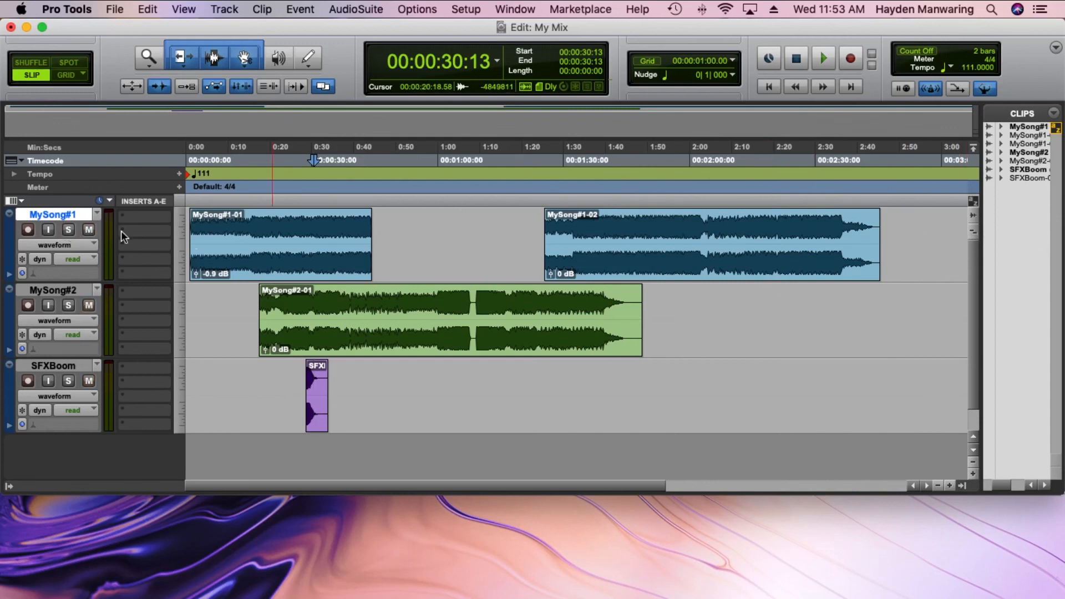
pyautogui.moveTo(195, 274); pyautogui.dragTo(192, 274)
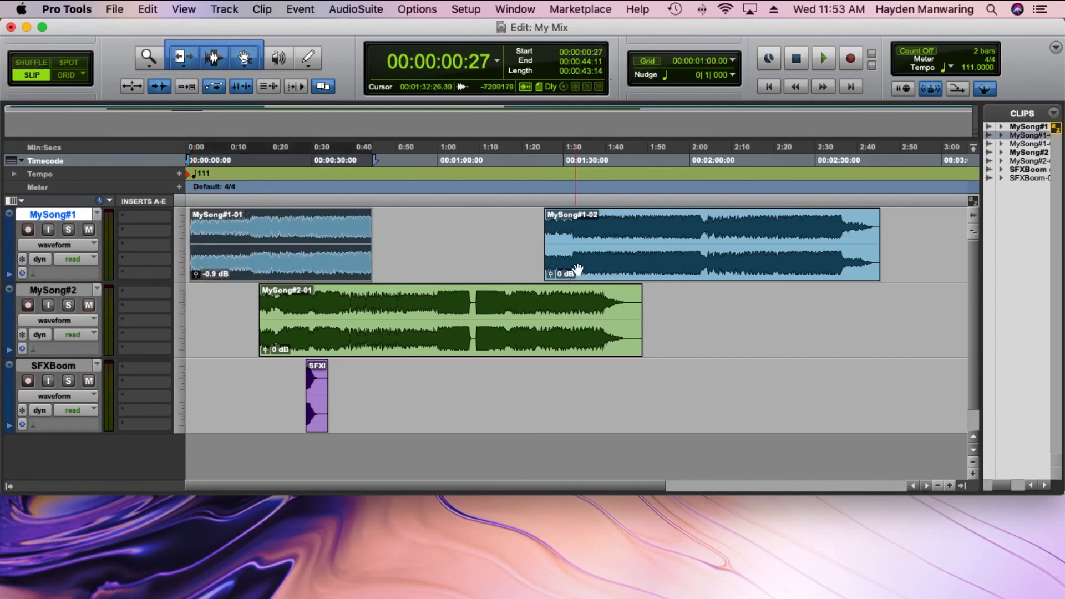
pyautogui.moveTo(550, 273); pyautogui.dragTo(550, 275)
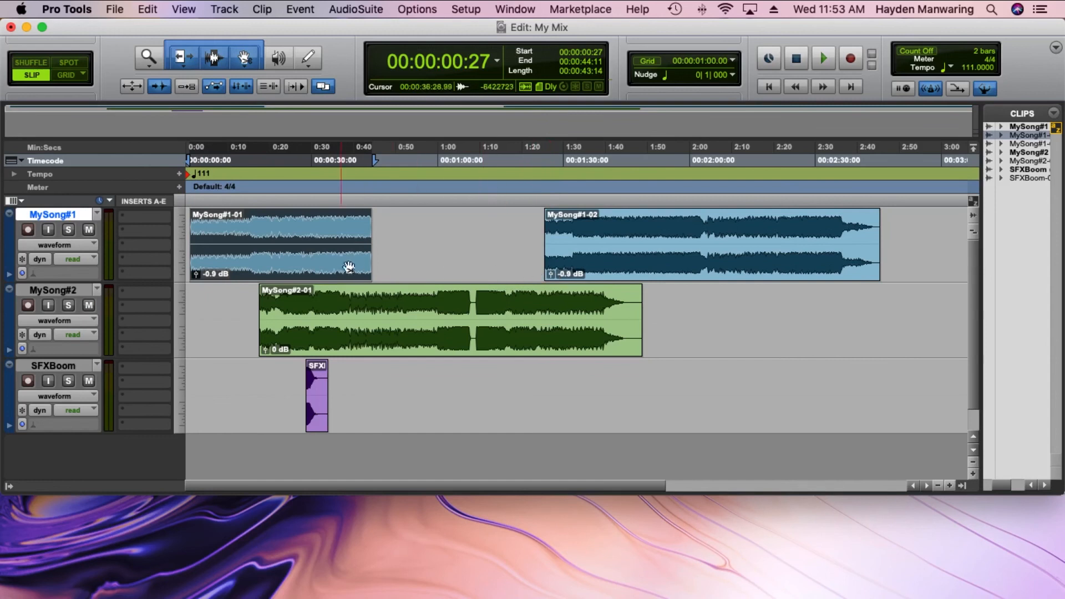
# - Extend the end of MySong#1-01 to 00:01:11:09 and trim the end of MySong#1-02 to 00:02:36:29
pyautogui.moveTo(371, 261); pyautogui.dragTo(327, 261)
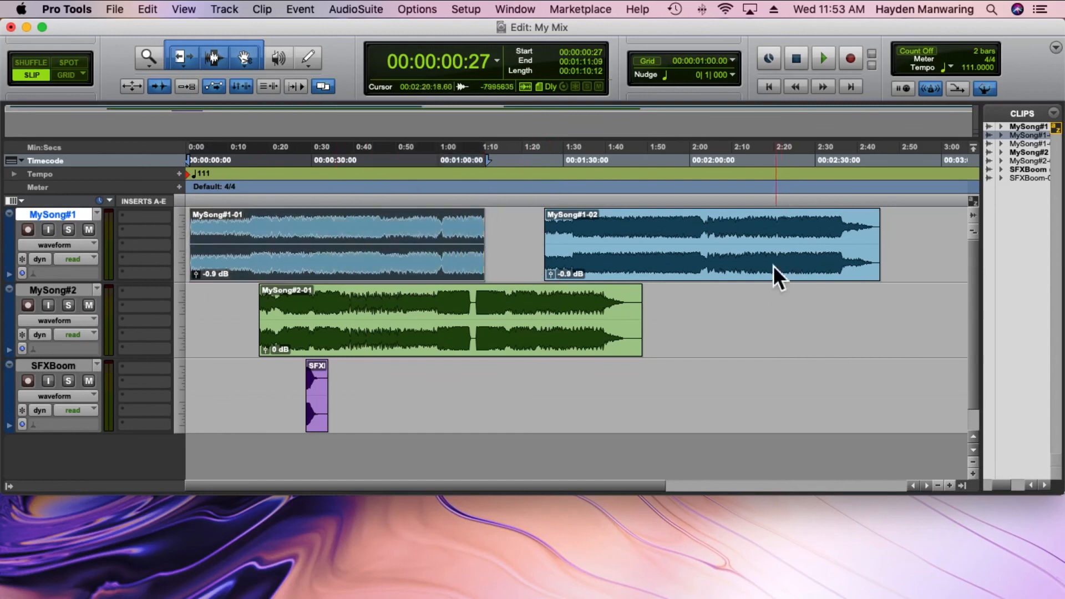
pyautogui.click(777, 271)
pyautogui.moveTo(878, 269); pyautogui.dragTo(844, 270)
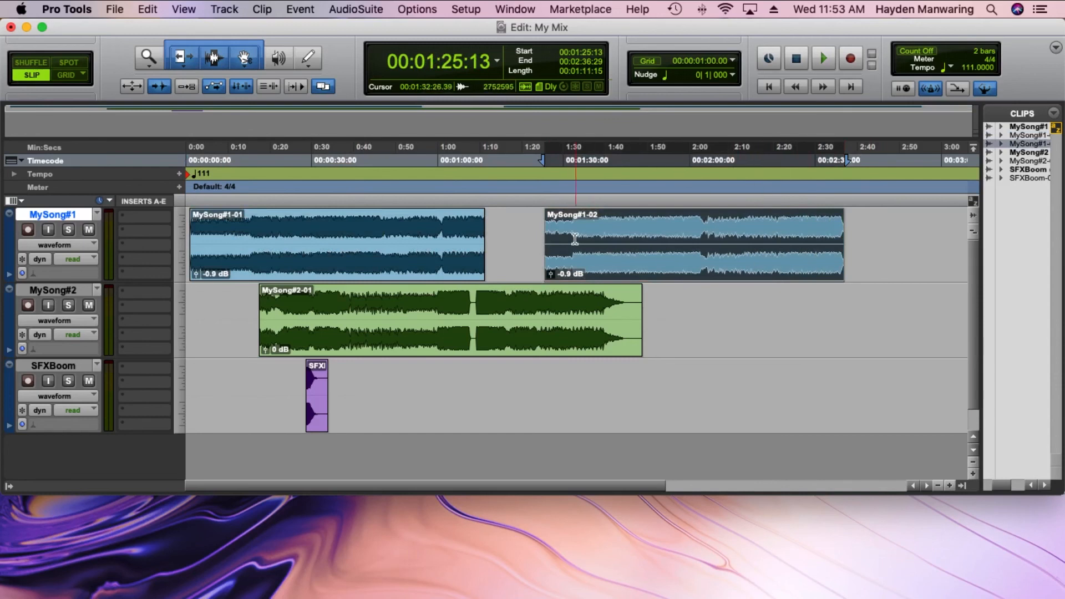
pyautogui.click(949, 486)
pyautogui.click(937, 485)
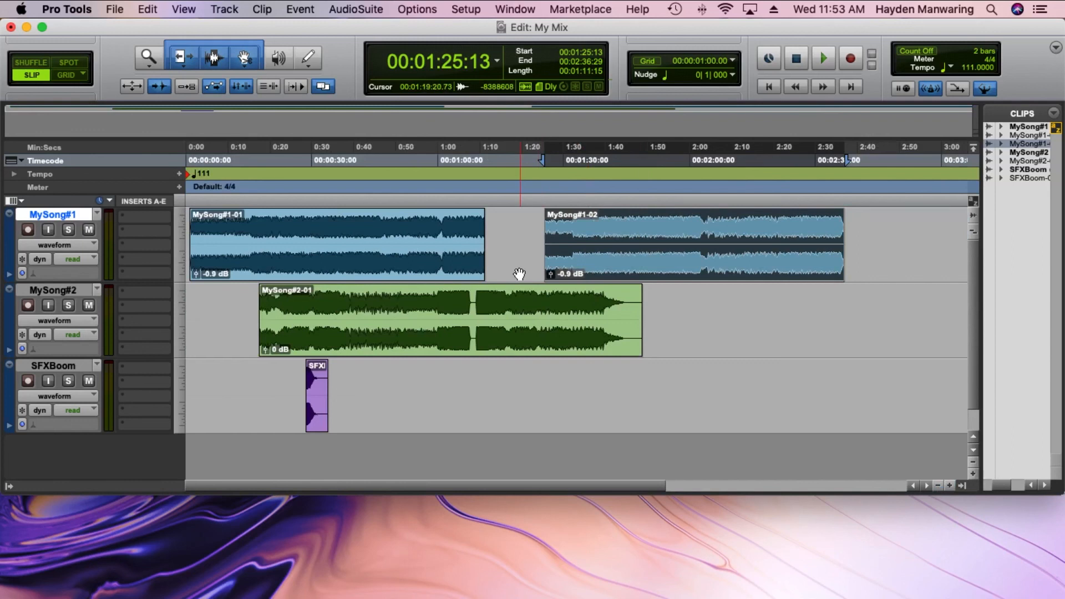
# - Separate the MySong#1-01 clip at 00:00:46:07 and move its second part to start at about 00:00:48:03
pyautogui.click(374, 228)
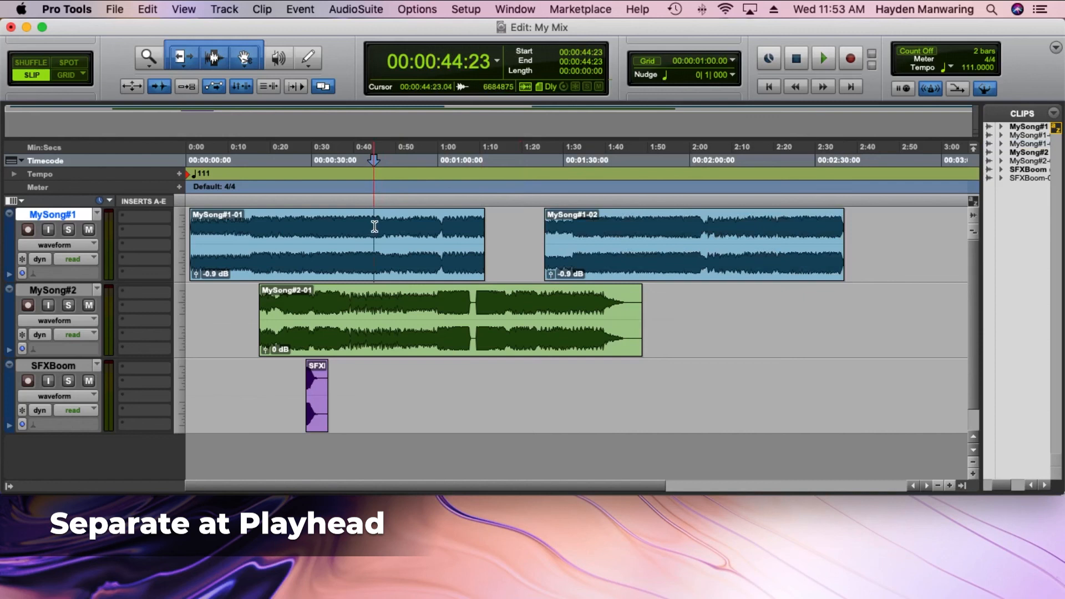
pyautogui.click(364, 228)
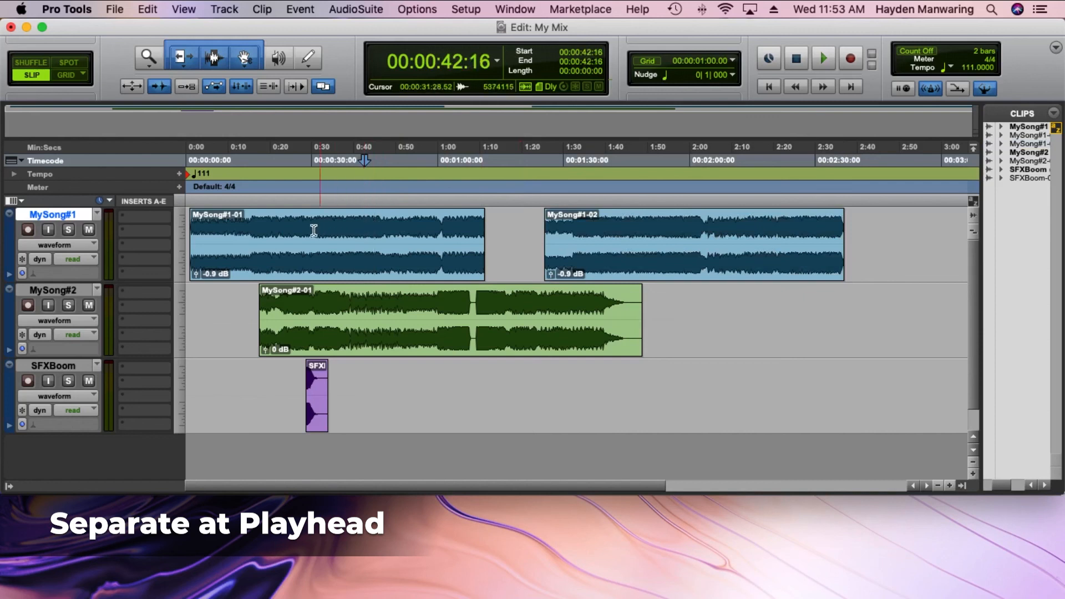
pyautogui.click(380, 226)
pyautogui.rightClick(380, 225)
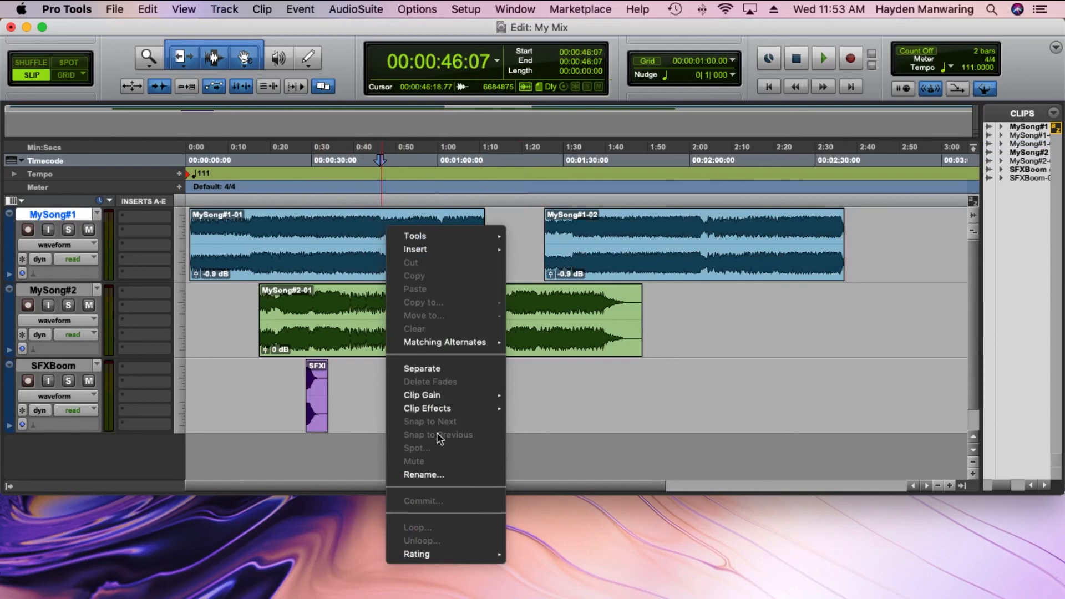
pyautogui.click(446, 368)
pyautogui.moveTo(433, 259)
pyautogui.mouseDown()
pyautogui.moveTo(451, 256)
pyautogui.moveTo(439, 258)
pyautogui.mouseUp()
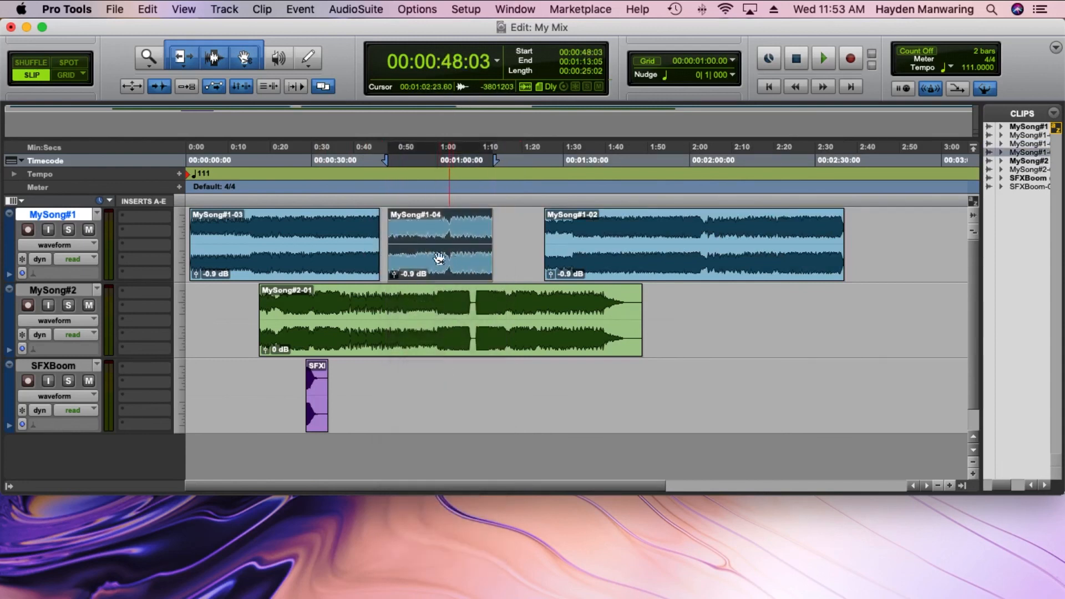
pyautogui.click(296, 230)
pyautogui.rightClick(297, 227)
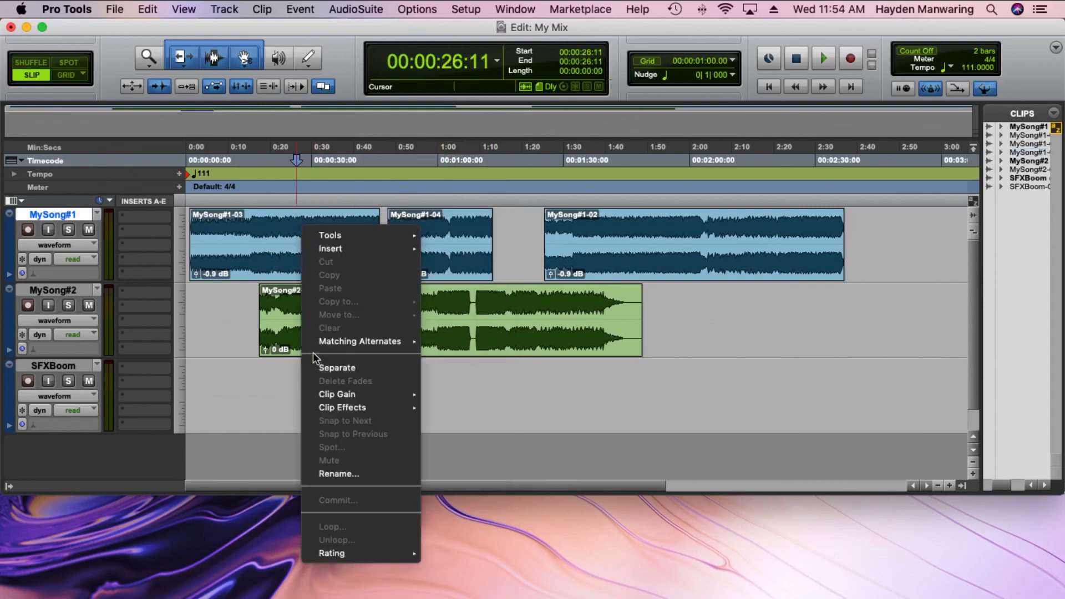
pyautogui.click(521, 400)
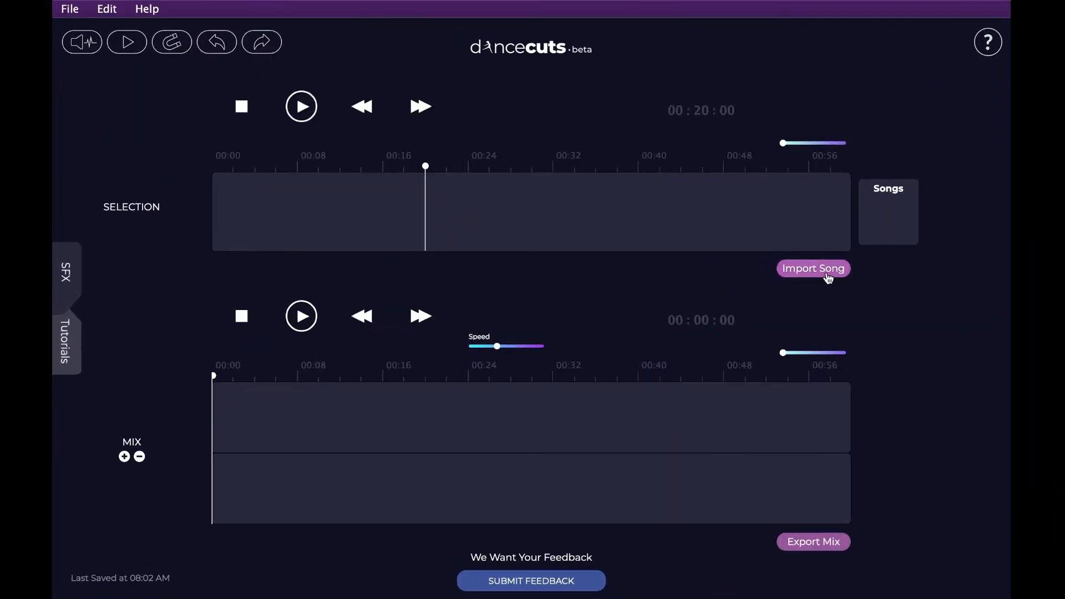
# - Import Song #1 and place its section from 00:00 to about 00:24 at the start of the first mix track
pyautogui.click(813, 267)
pyautogui.doubleClick(434, 123)
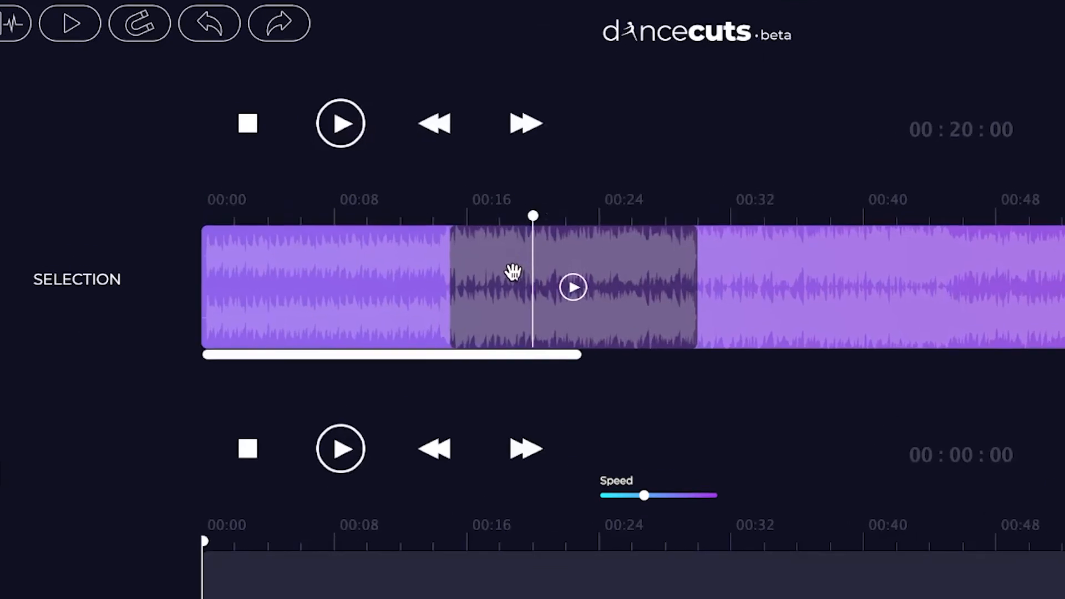
pyautogui.moveTo(415, 200); pyautogui.dragTo(270, 206)
pyautogui.moveTo(283, 282); pyautogui.dragTo(259, 278)
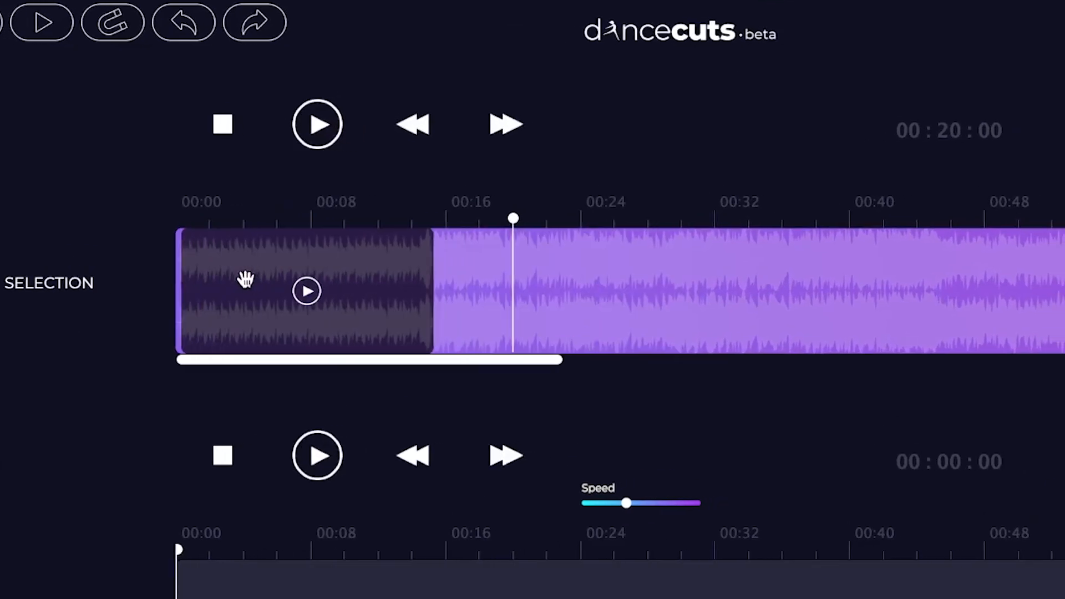
pyautogui.moveTo(445, 301); pyautogui.dragTo(592, 310)
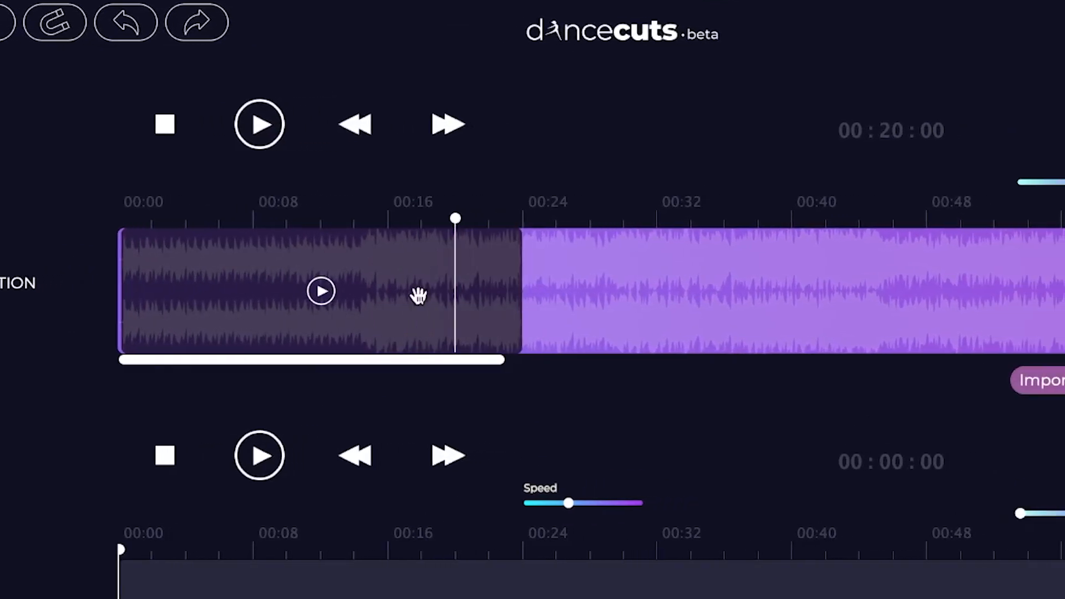
pyautogui.click(335, 293)
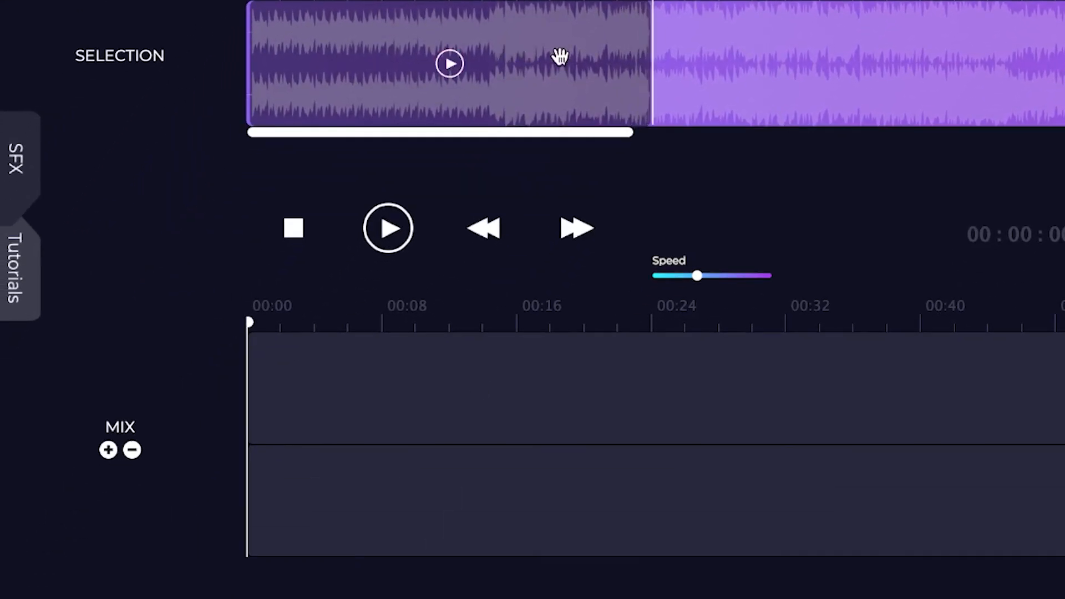
pyautogui.moveTo(561, 55); pyautogui.dragTo(476, 386)
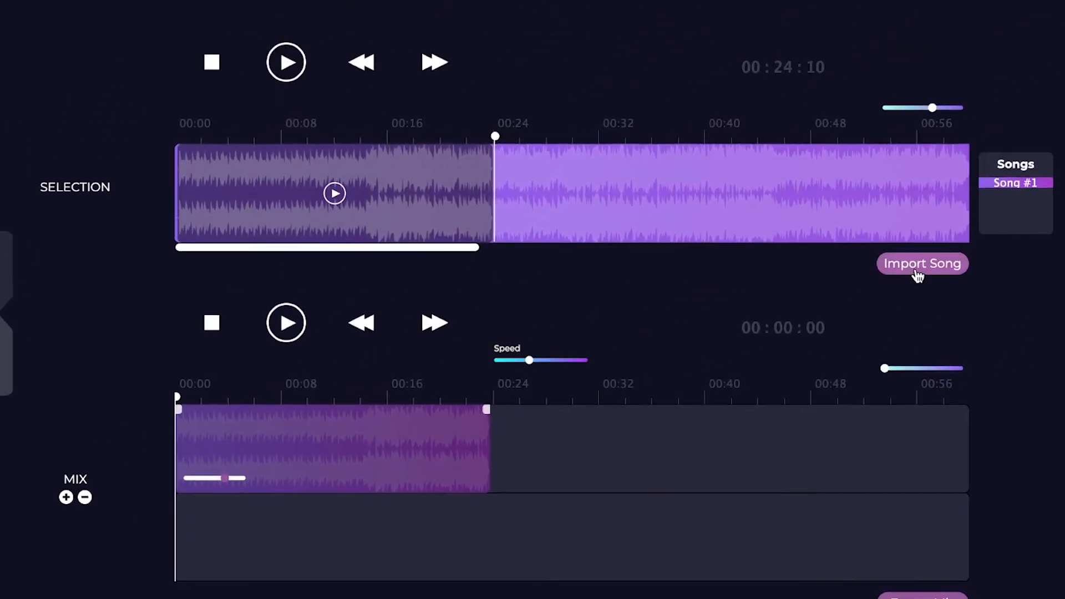
# - Import Song #2 and place its section from about 00:25 to 00:49 on the second mix track, following the Song #1 clip
pyautogui.click(918, 272)
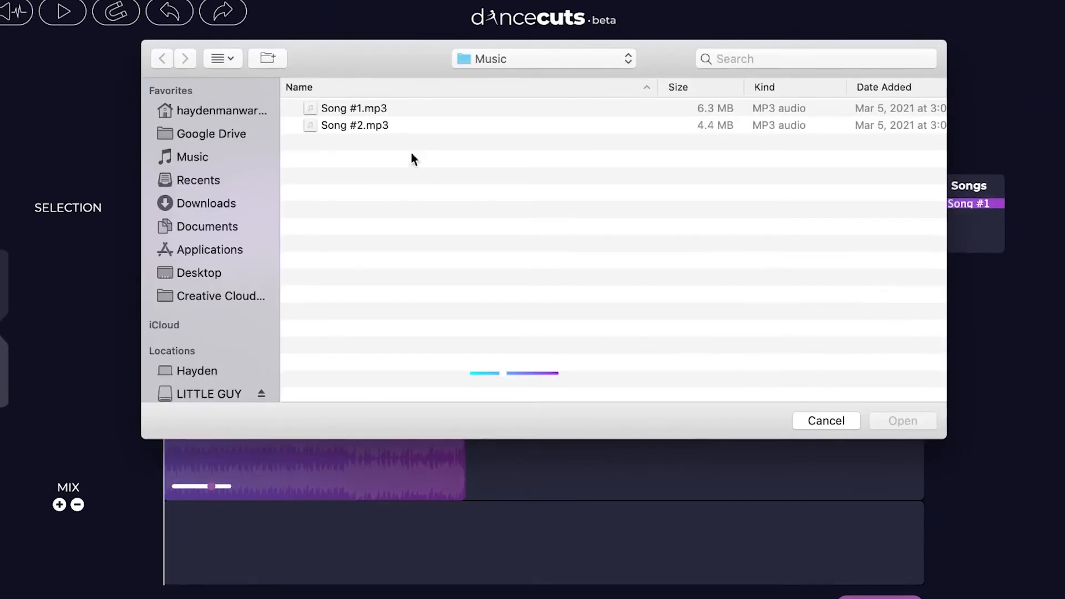
pyautogui.doubleClick(361, 102)
pyautogui.moveTo(446, 226); pyautogui.dragTo(524, 214)
pyautogui.moveTo(672, 219); pyautogui.dragTo(790, 208)
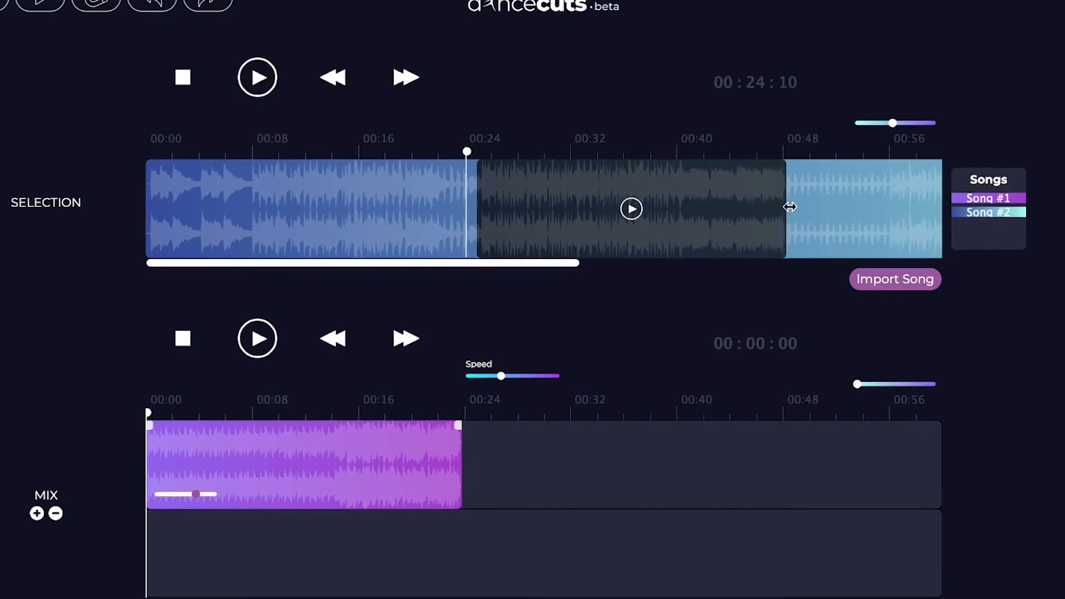
pyautogui.moveTo(719, 211); pyautogui.dragTo(702, 445)
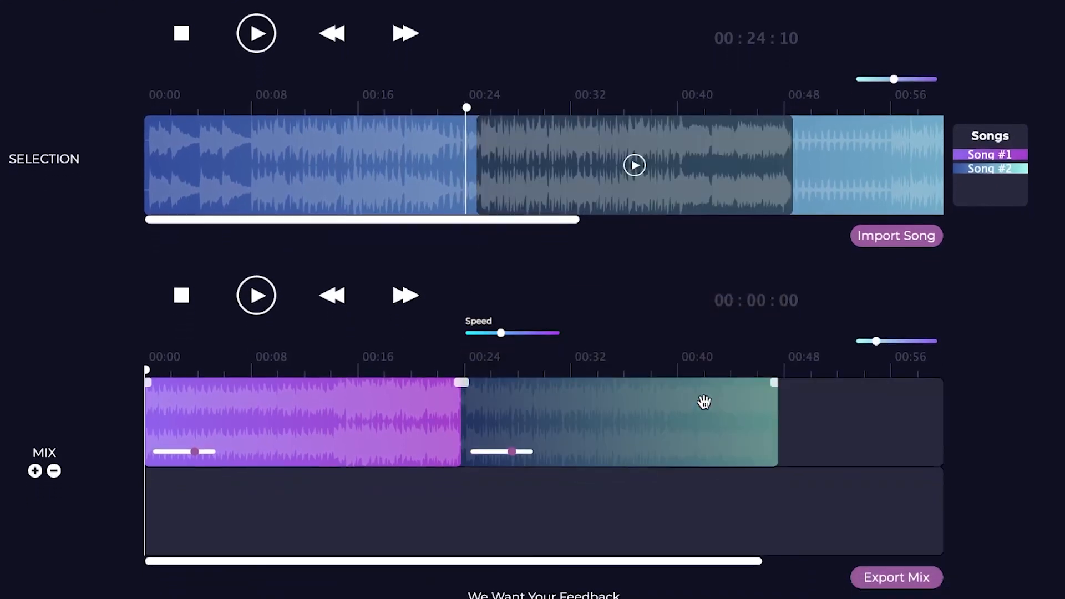
pyautogui.moveTo(704, 402); pyautogui.dragTo(598, 487)
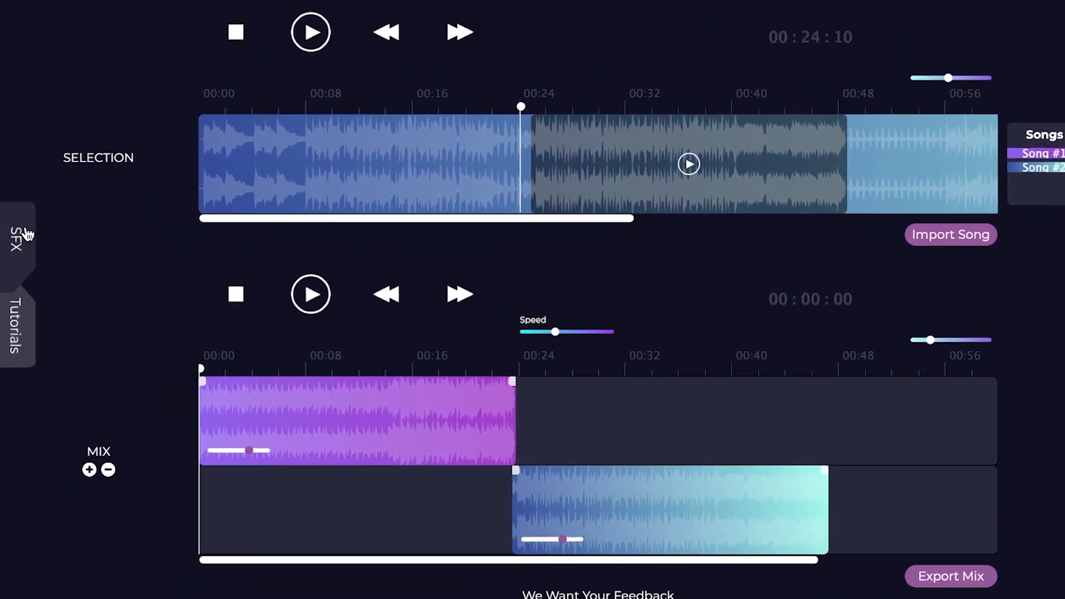
# - Add a sound effect to the first mix track, slightly overlapping the end of the Song #2 clip
pyautogui.click(10, 213)
pyautogui.moveTo(143, 515); pyautogui.dragTo(849, 433)
pyautogui.click(390, 245)
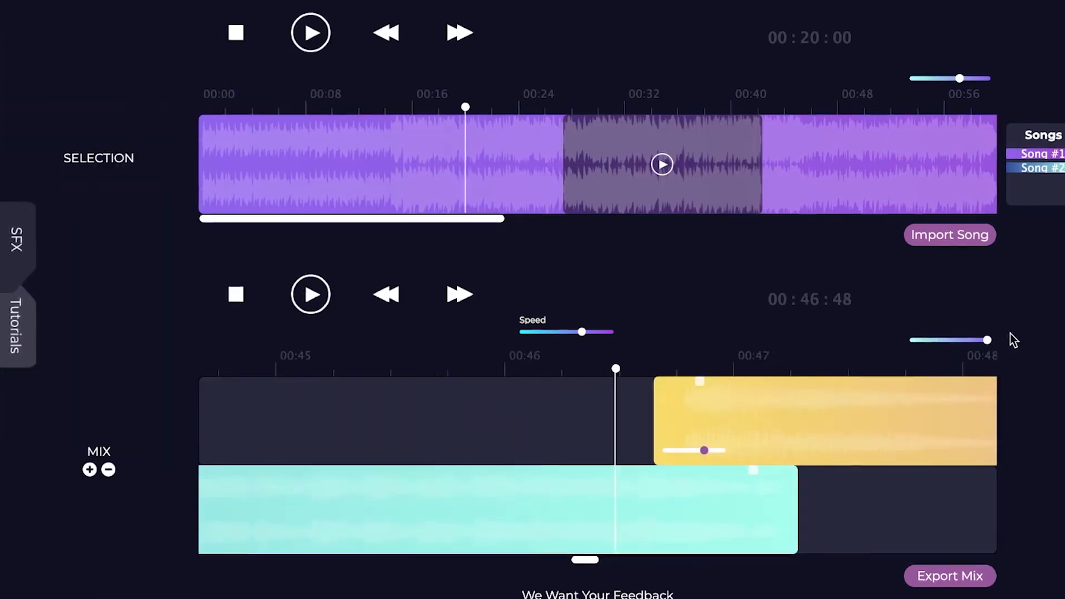
pyautogui.moveTo(1010, 334); pyautogui.dragTo(980, 340)
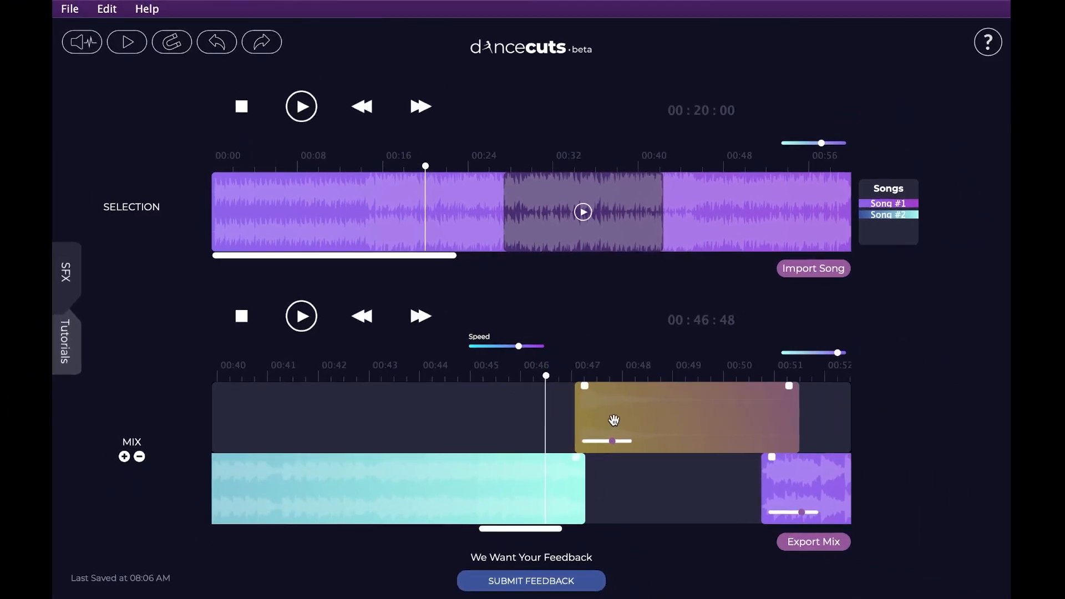